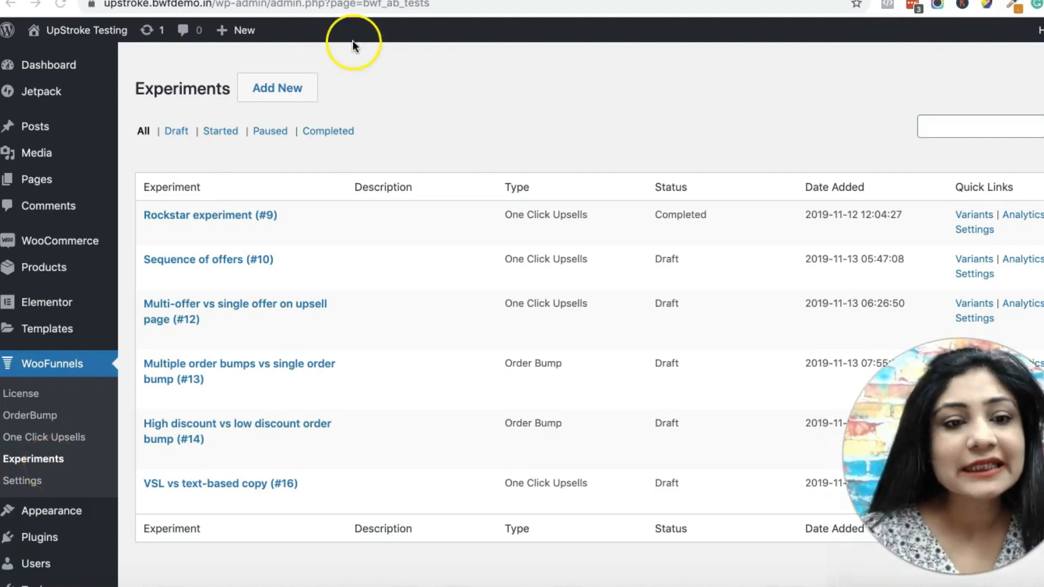
- Start a new experiment with One Click Upsells as the type of A/B test
{"action": "left_click", "coordinate": [410, 82]}
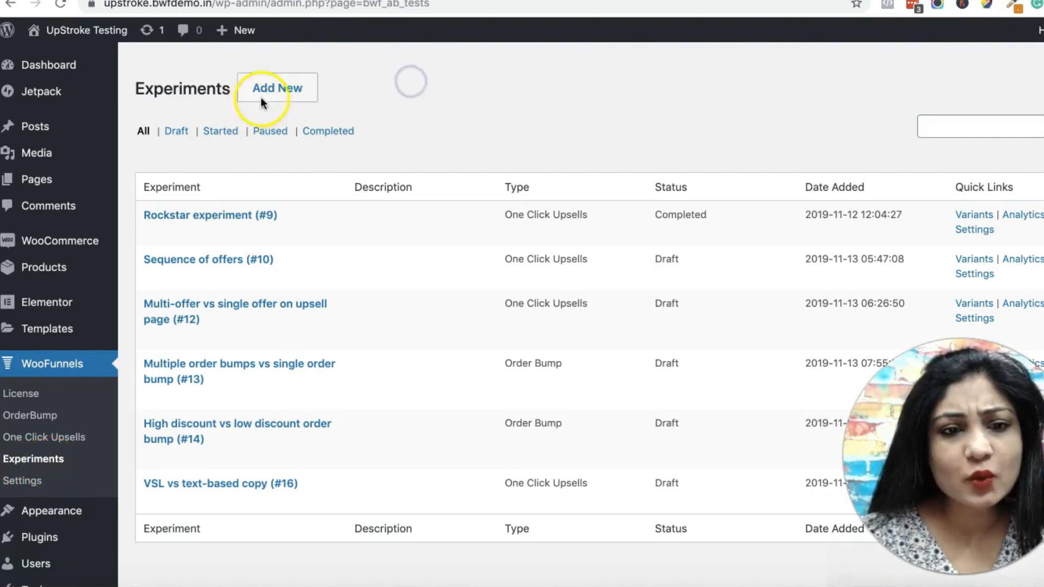
{"action": "left_click", "coordinate": [288, 92]}
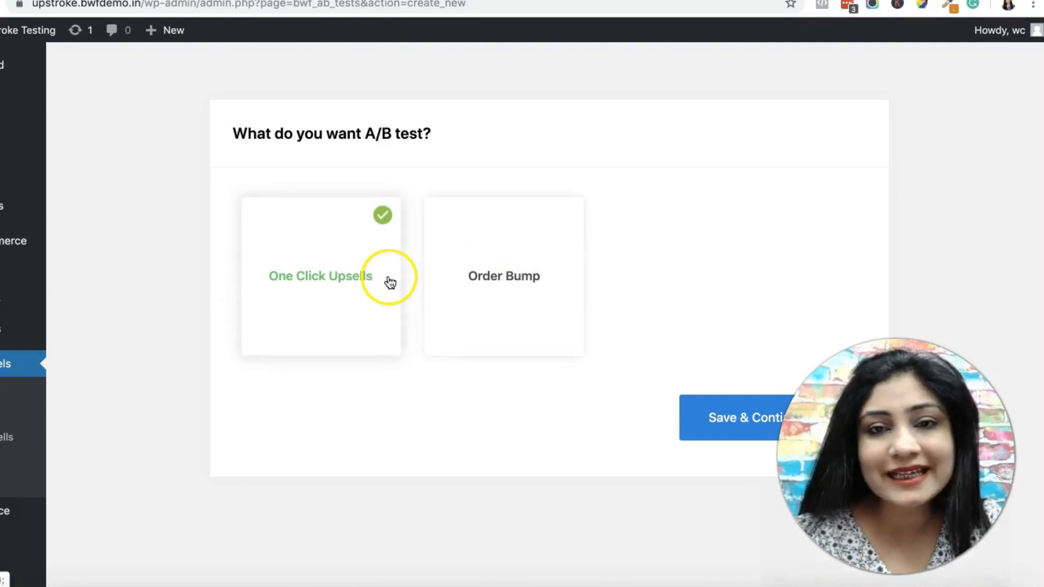
{"action": "scroll", "coordinate": [390, 281], "scroll_direction": "down", "scroll_amount": 3}
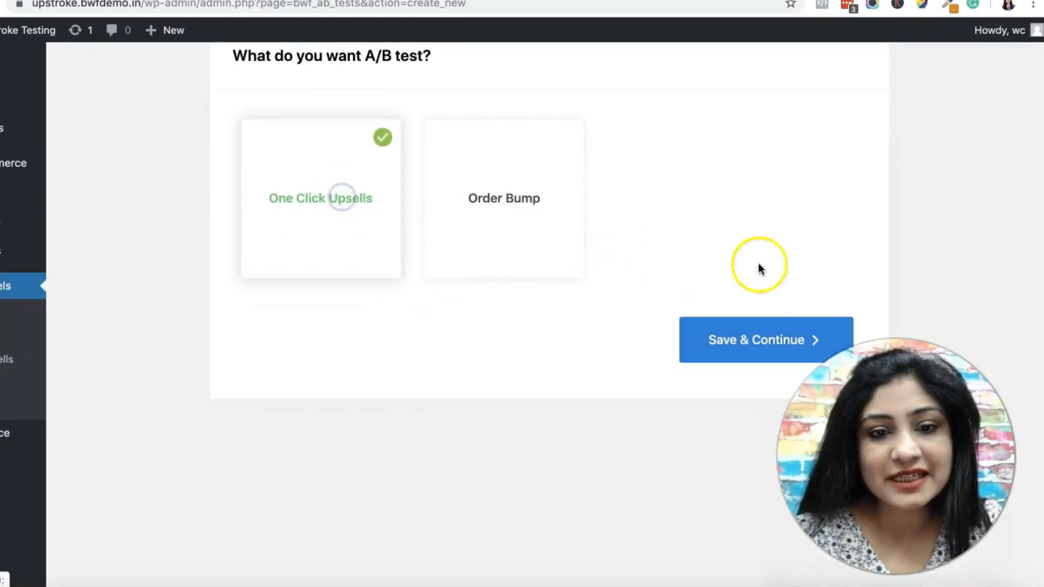
{"action": "left_click", "coordinate": [731, 337]}
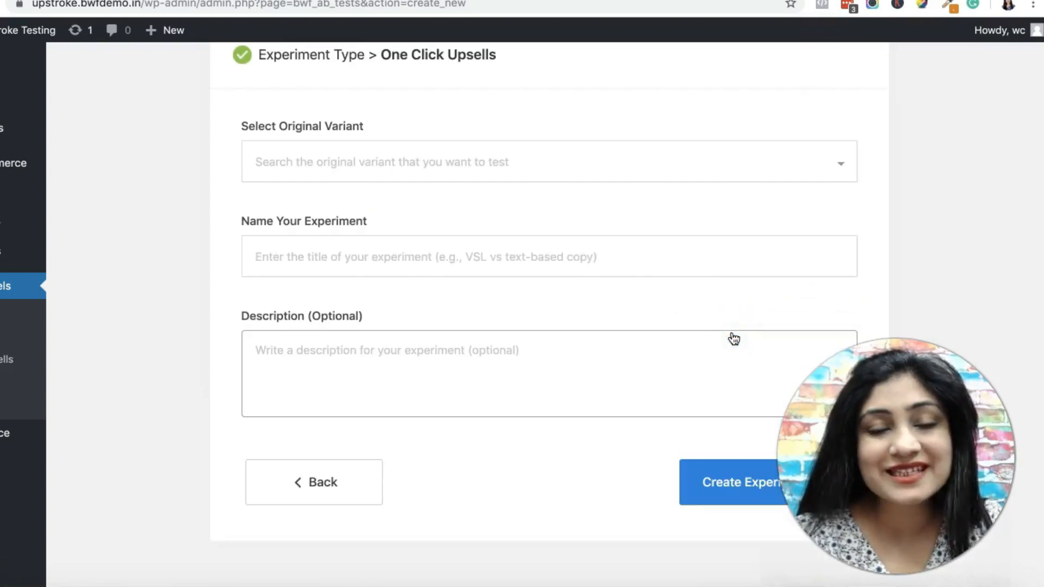
- Choose Sample Funnel VSL as the original variant of the experiment
{"action": "scroll", "coordinate": [442, 207], "scroll_direction": "down", "scroll_amount": 1}
{"action": "left_click", "coordinate": [393, 145]}
{"action": "left_click", "coordinate": [165, 187]}
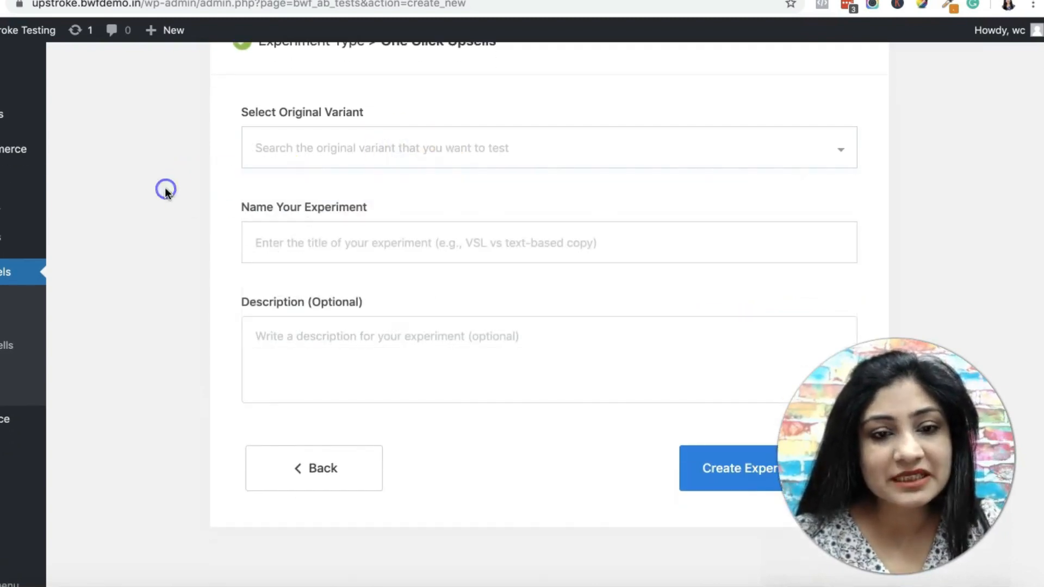
{"action": "left_click", "coordinate": [394, 136]}
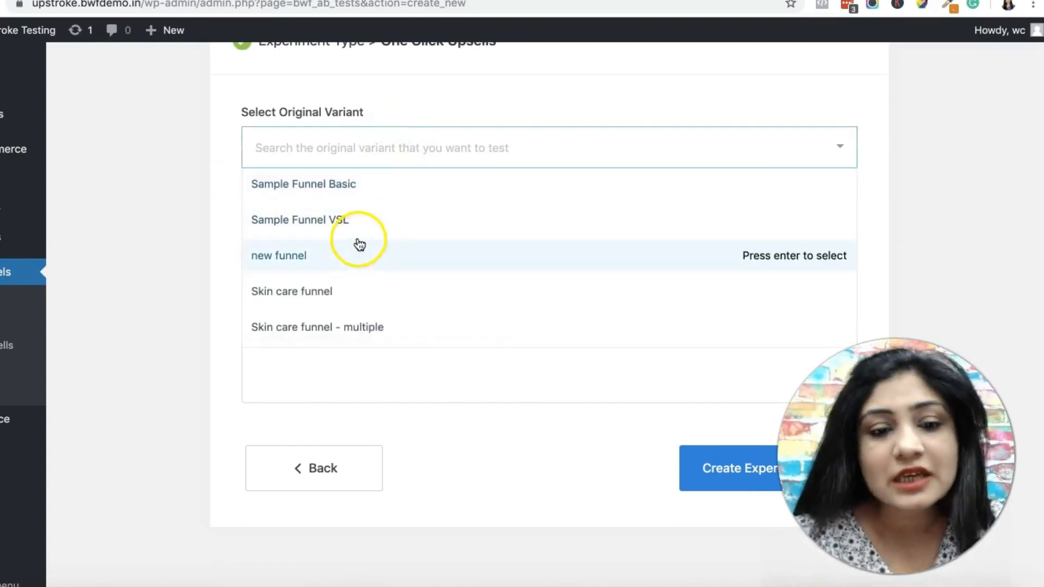
{"action": "left_click", "coordinate": [334, 289]}
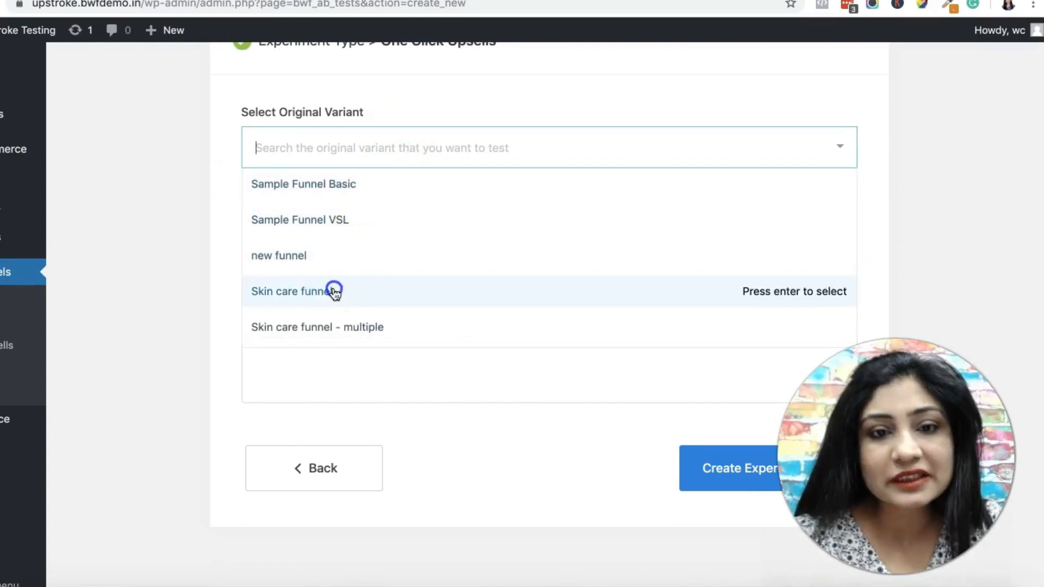
{"action": "left_click", "coordinate": [333, 156]}
{"action": "left_click", "coordinate": [322, 183]}
{"action": "left_click", "coordinate": [334, 146]}
{"action": "left_click", "coordinate": [311, 217]}
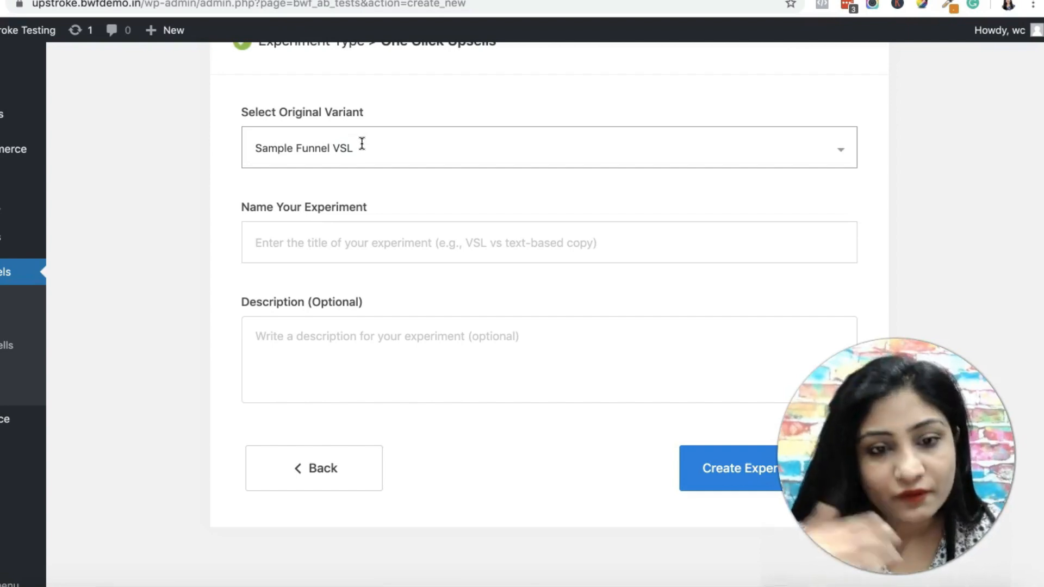
- Name the experiment "Test", leave its description empty and create it
{"action": "left_click", "coordinate": [336, 205]}
{"action": "scroll", "coordinate": [335, 205], "scroll_direction": "down", "scroll_amount": 1}
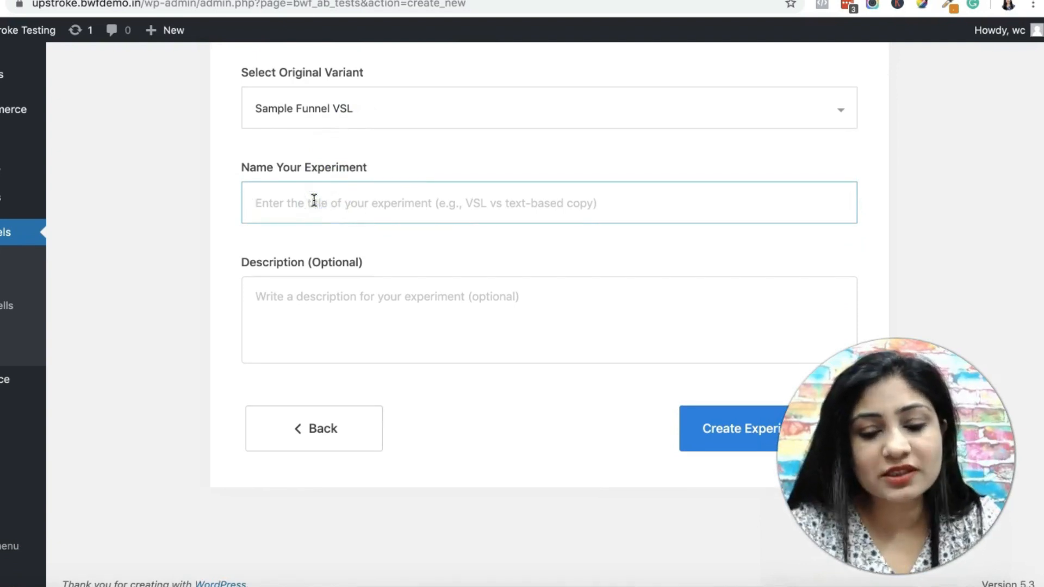
{"action": "type", "text": "Test"}
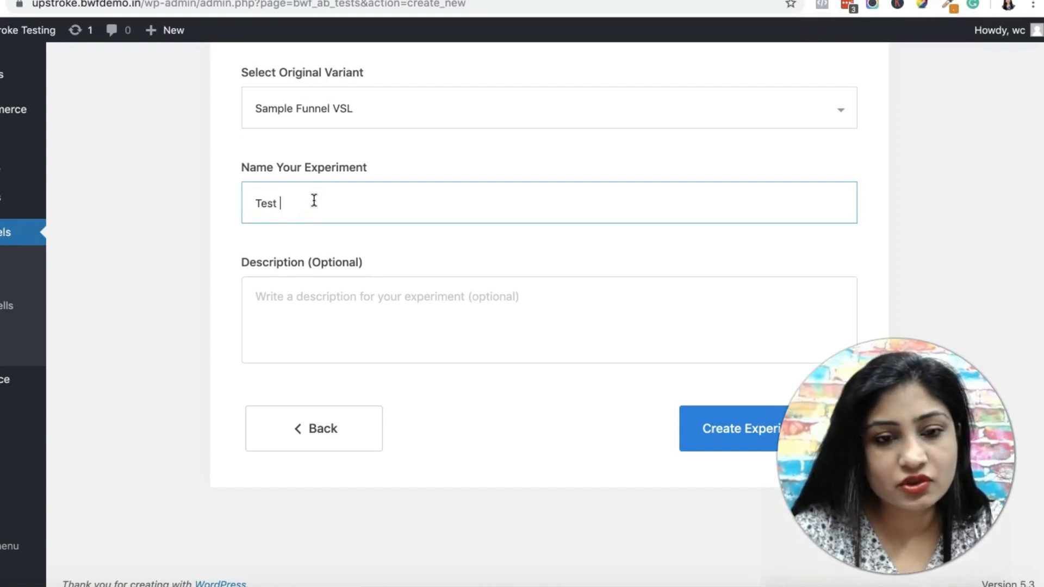
{"action": "left_click", "coordinate": [369, 366]}
{"action": "left_click", "coordinate": [396, 305]}
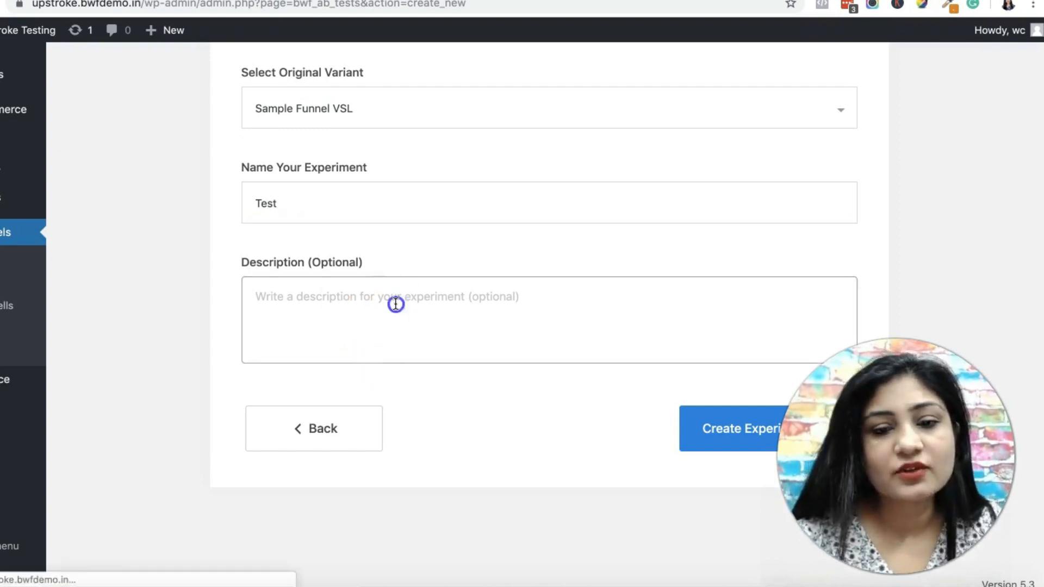
{"action": "scroll", "coordinate": [396, 319], "scroll_direction": "down", "scroll_amount": 1}
{"action": "left_click", "coordinate": [709, 419]}
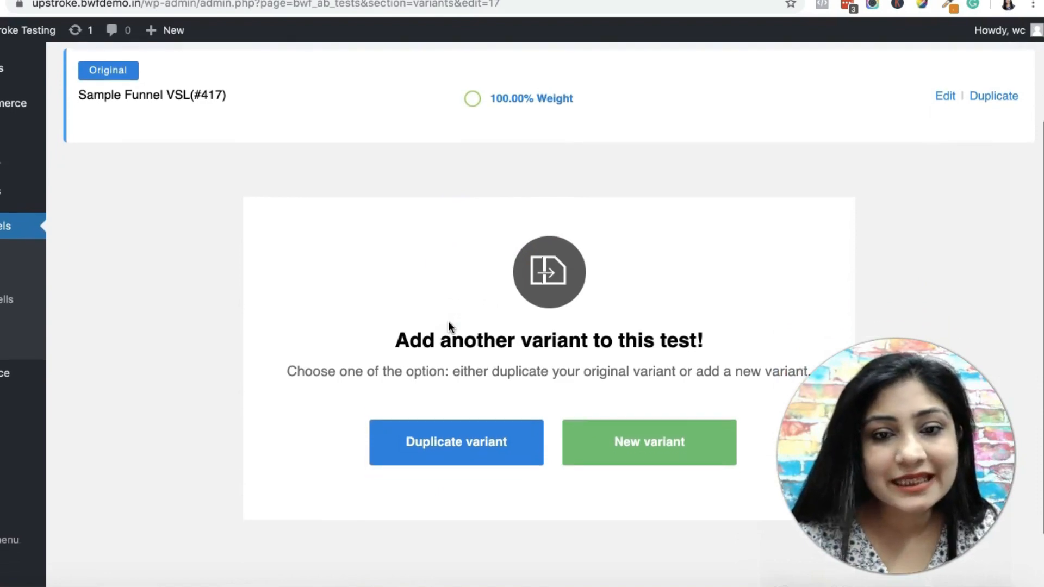
- Add a second variant to the experiment by duplicating the original Sample Funnel VSL
{"action": "scroll", "coordinate": [449, 326], "scroll_direction": "up", "scroll_amount": 1}
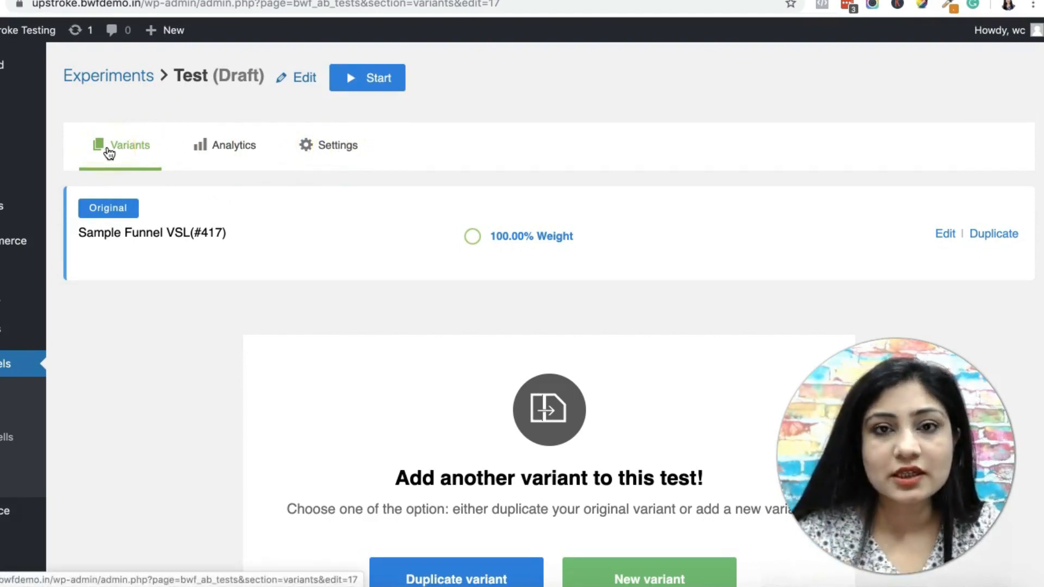
{"action": "left_click", "coordinate": [162, 243]}
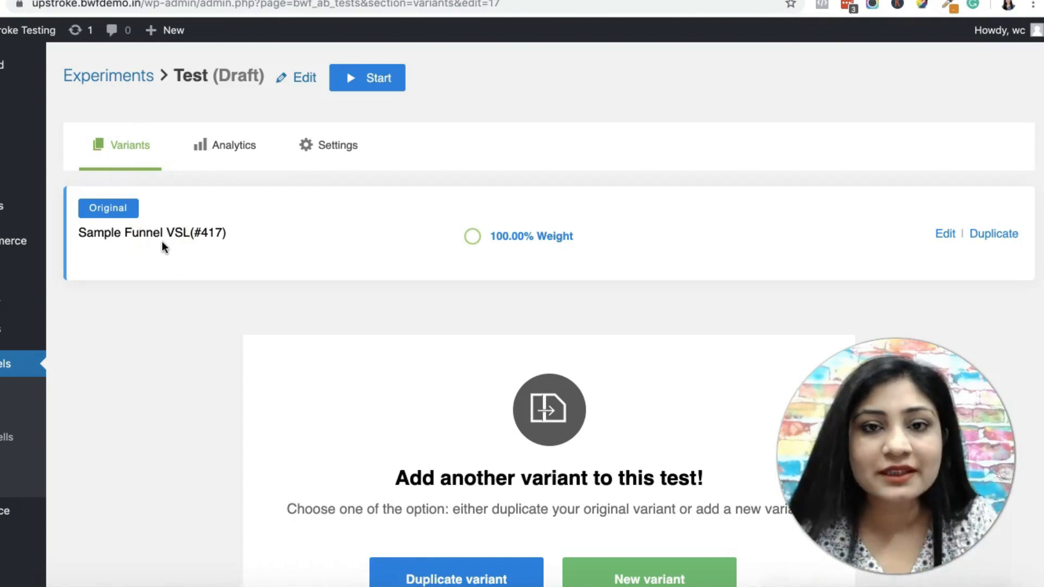
{"action": "scroll", "coordinate": [162, 240], "scroll_direction": "down", "scroll_amount": 3}
{"action": "scroll", "coordinate": [194, 282], "scroll_direction": "down", "scroll_amount": 1}
{"action": "scroll", "coordinate": [194, 282], "scroll_direction": "down", "scroll_amount": 1}
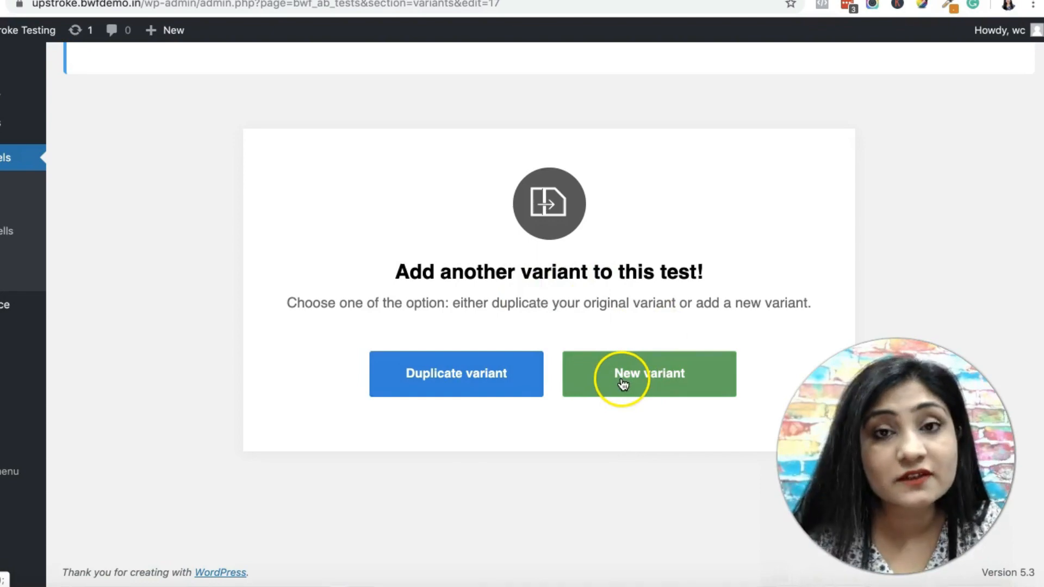
{"action": "left_click", "coordinate": [436, 390]}
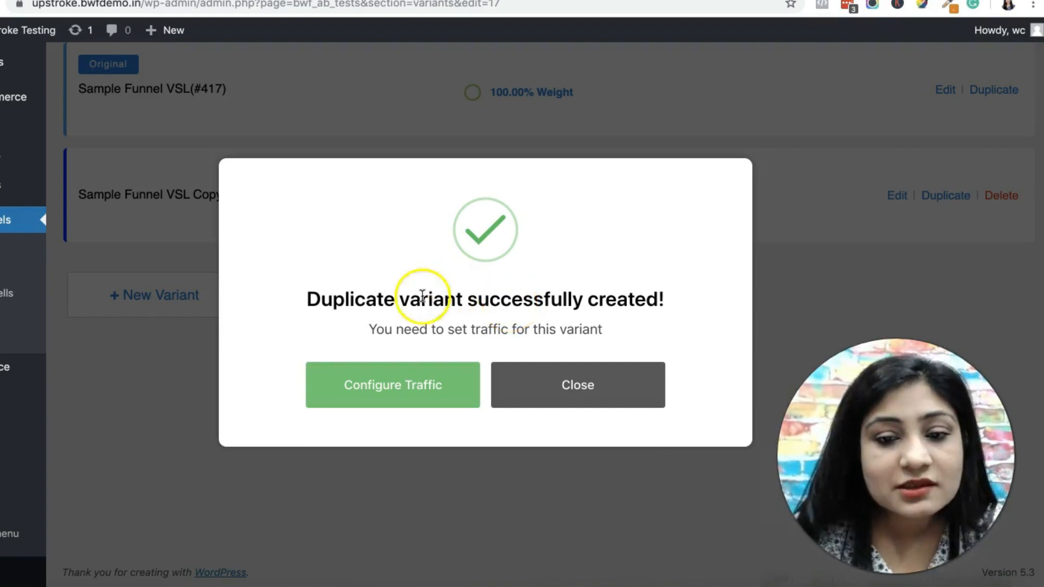
- Configure the variants' traffic with equal weights of 50.00 each and update the distribution
{"action": "left_click", "coordinate": [383, 395]}
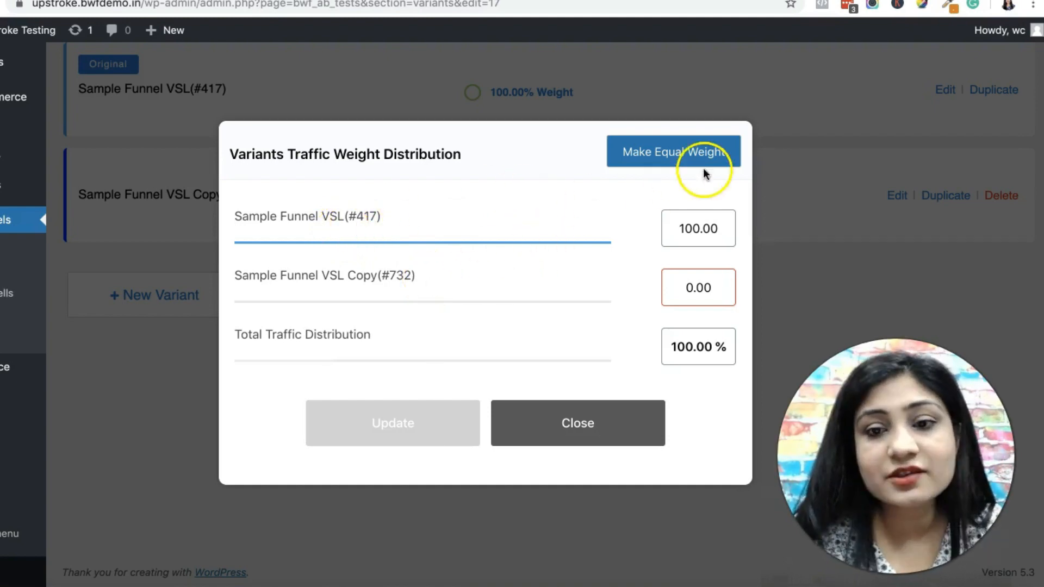
{"action": "left_click", "coordinate": [674, 153]}
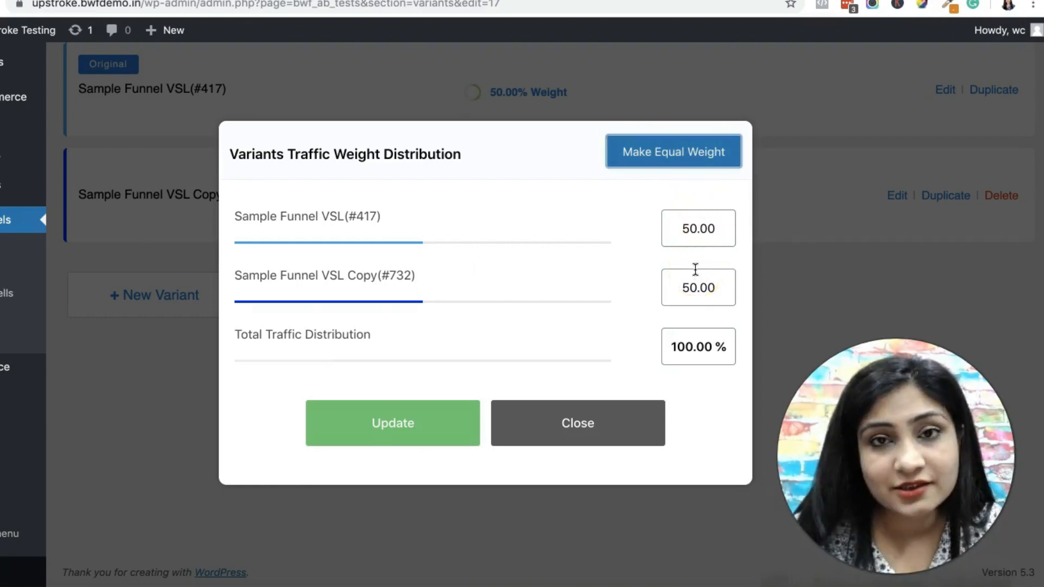
{"action": "left_click", "coordinate": [428, 426]}
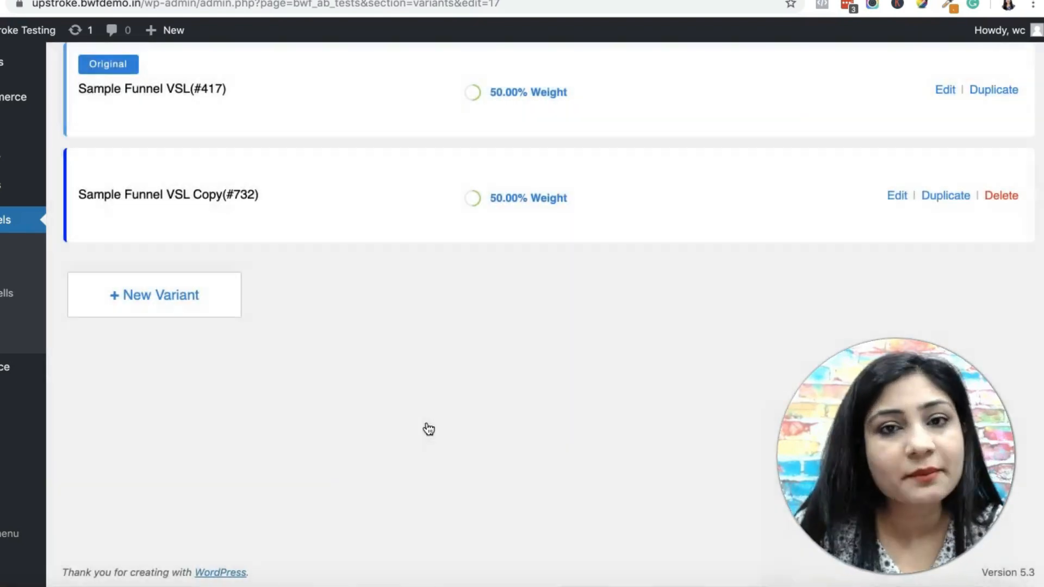
- Open the duplicated variant, Sample Funnel VSL Copy, for editing
{"action": "scroll", "coordinate": [442, 386], "scroll_direction": "up", "scroll_amount": 3}
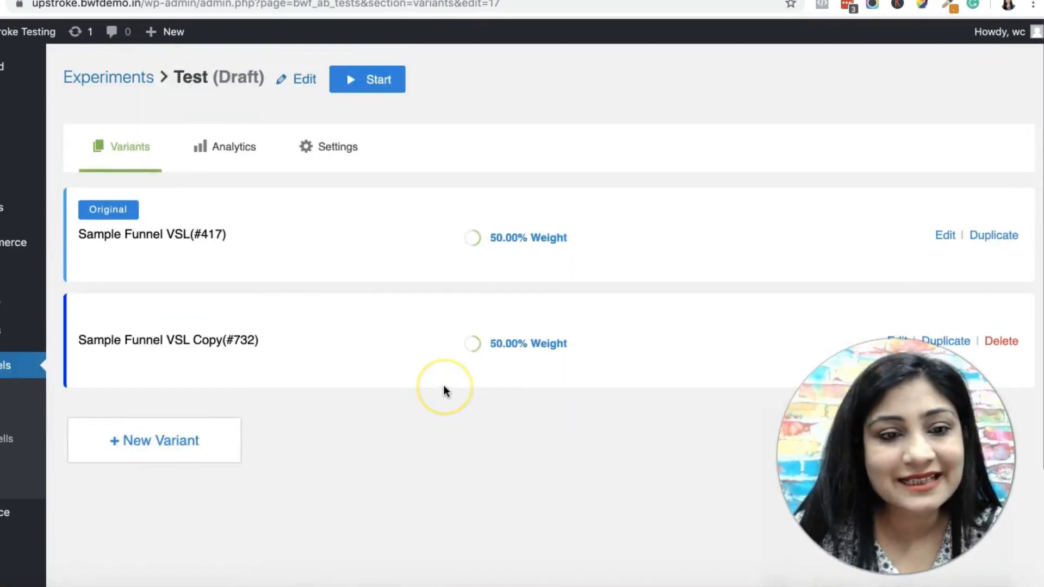
{"action": "scroll", "coordinate": [442, 386], "scroll_direction": "down", "scroll_amount": 2}
{"action": "scroll", "coordinate": [712, 303], "scroll_direction": "down", "scroll_amount": 1}
{"action": "scroll", "coordinate": [712, 308], "scroll_direction": "up", "scroll_amount": 3}
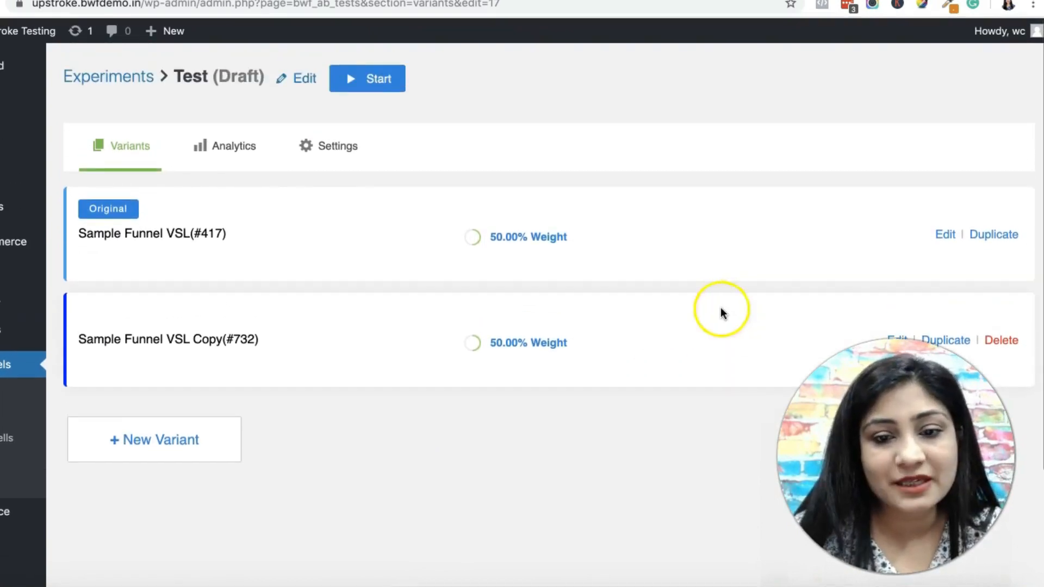
{"action": "scroll", "coordinate": [724, 310], "scroll_direction": "down", "scroll_amount": 1}
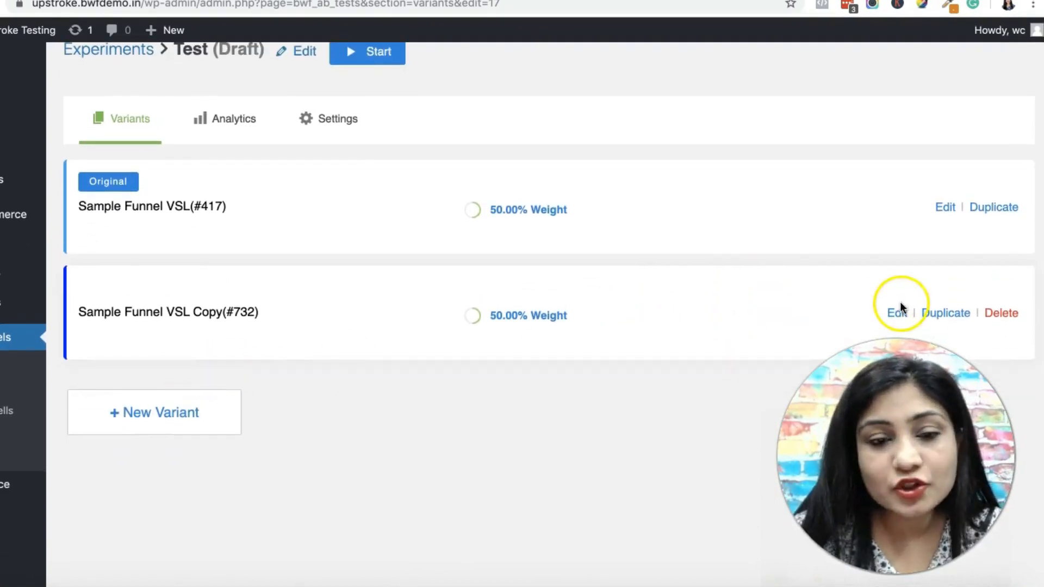
{"action": "left_click", "coordinate": [198, 317]}
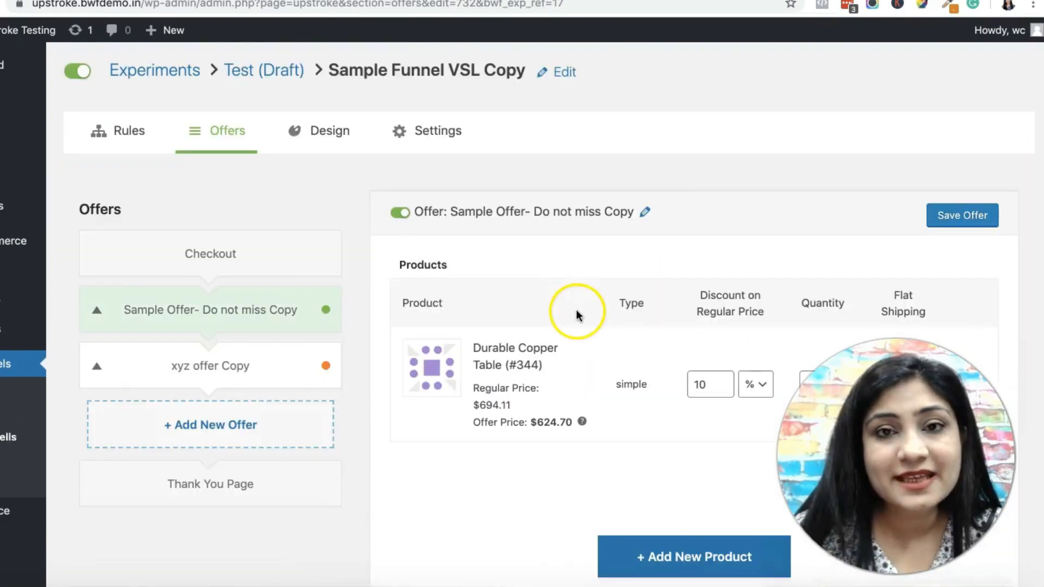
- Examine the duplicated funnel's offer products, its trigger rules and the settings of Sample Offer- Do not miss Copy
{"action": "scroll", "coordinate": [361, 309], "scroll_direction": "down", "scroll_amount": 3}
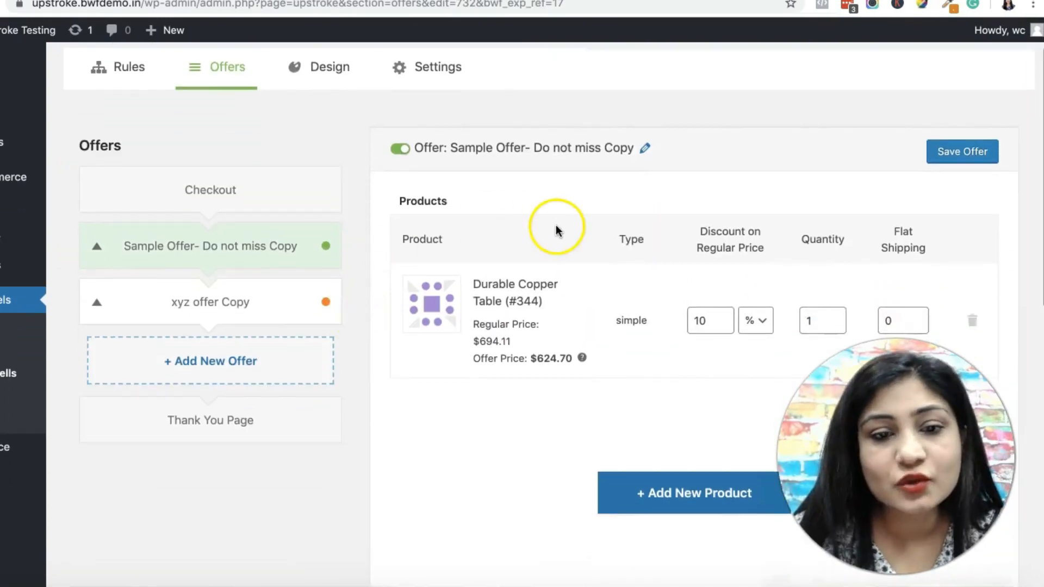
{"action": "scroll", "coordinate": [482, 296], "scroll_direction": "down", "scroll_amount": 2}
{"action": "scroll", "coordinate": [482, 297], "scroll_direction": "up", "scroll_amount": 2}
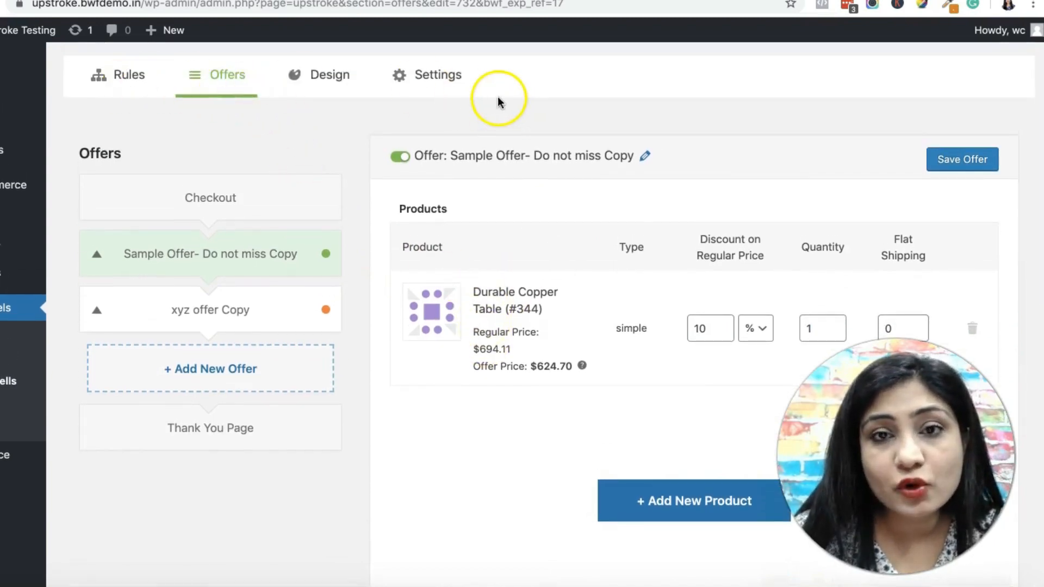
{"action": "left_click", "coordinate": [136, 83]}
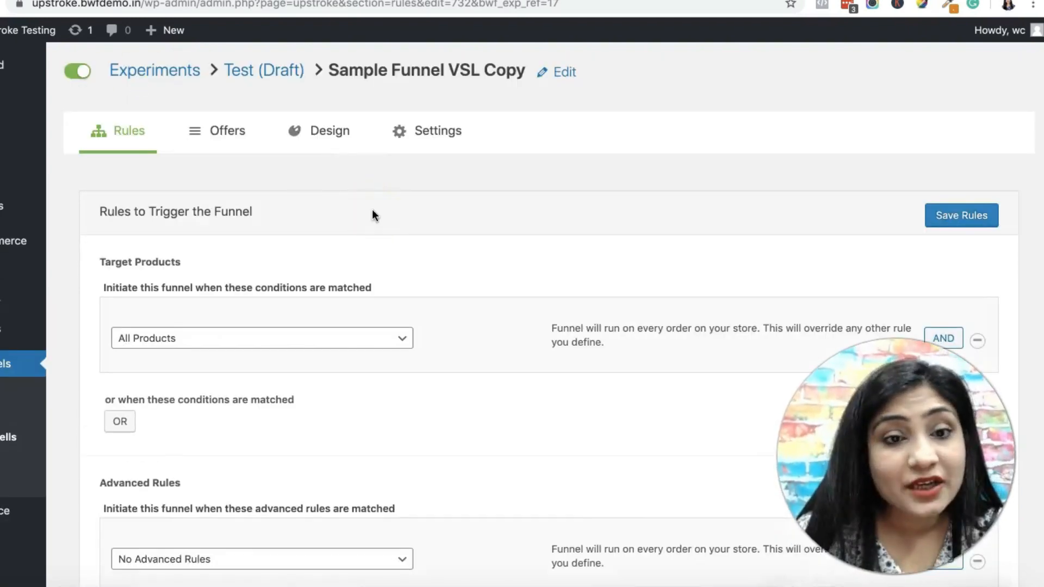
{"action": "scroll", "coordinate": [373, 212], "scroll_direction": "down", "scroll_amount": 3}
{"action": "left_click", "coordinate": [372, 202]}
{"action": "left_click", "coordinate": [337, 199]}
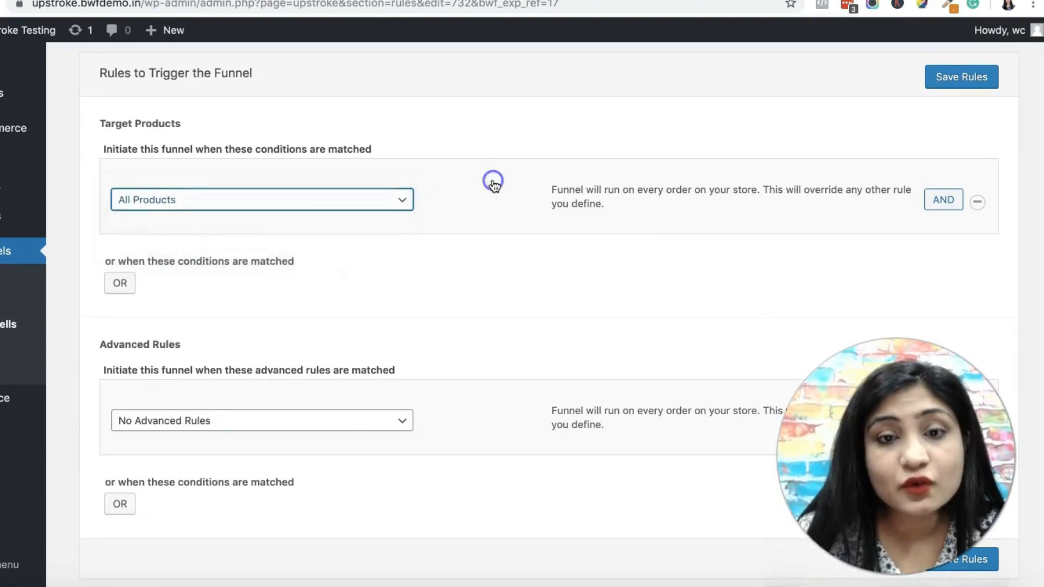
{"action": "scroll", "coordinate": [491, 182], "scroll_direction": "up", "scroll_amount": 2}
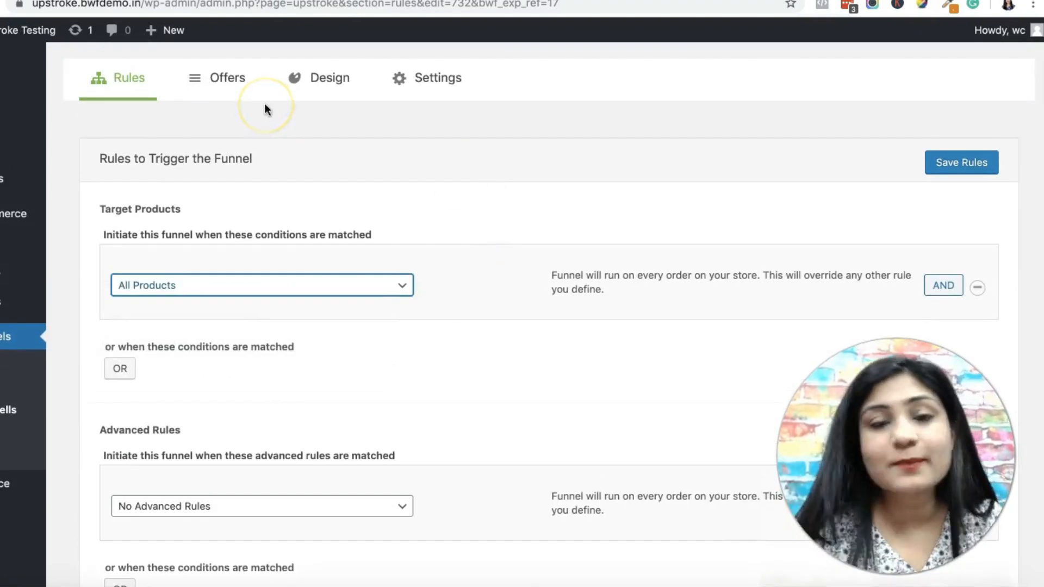
{"action": "left_click", "coordinate": [225, 82]}
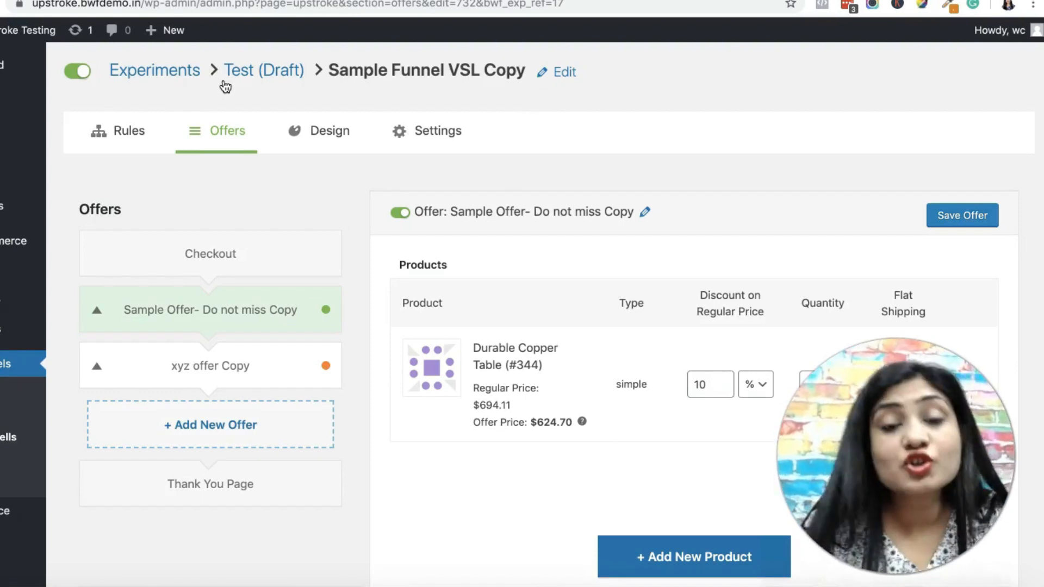
{"action": "scroll", "coordinate": [373, 256], "scroll_direction": "down", "scroll_amount": 2}
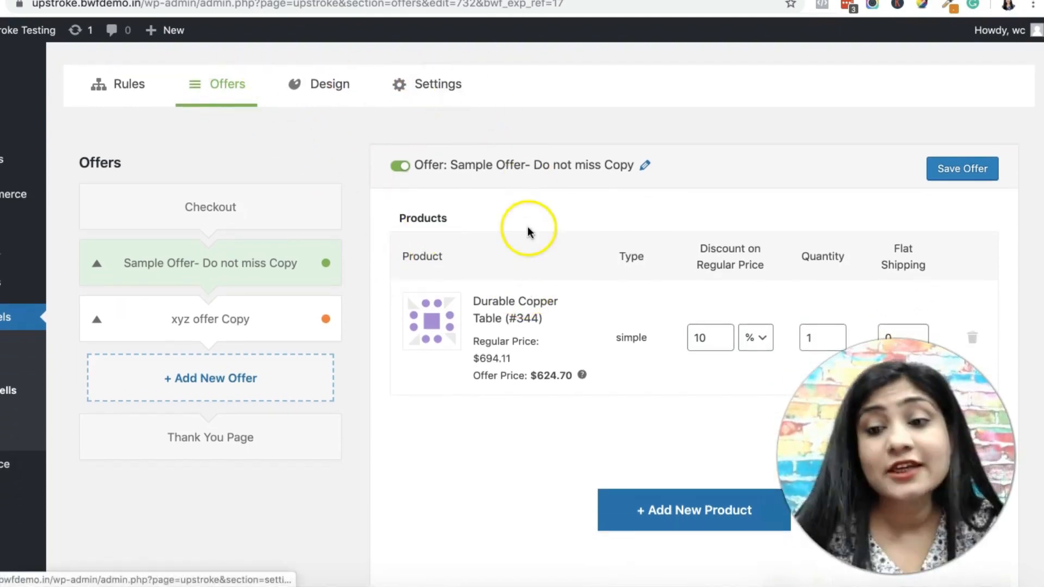
{"action": "scroll", "coordinate": [822, 310], "scroll_direction": "down", "scroll_amount": 10}
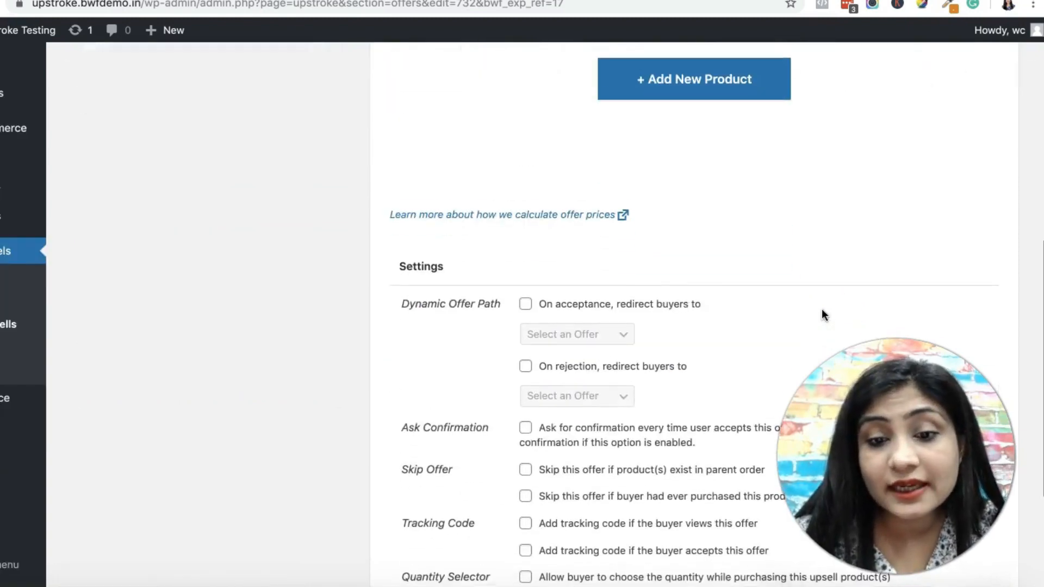
{"action": "scroll", "coordinate": [822, 311], "scroll_direction": "up", "scroll_amount": 12}
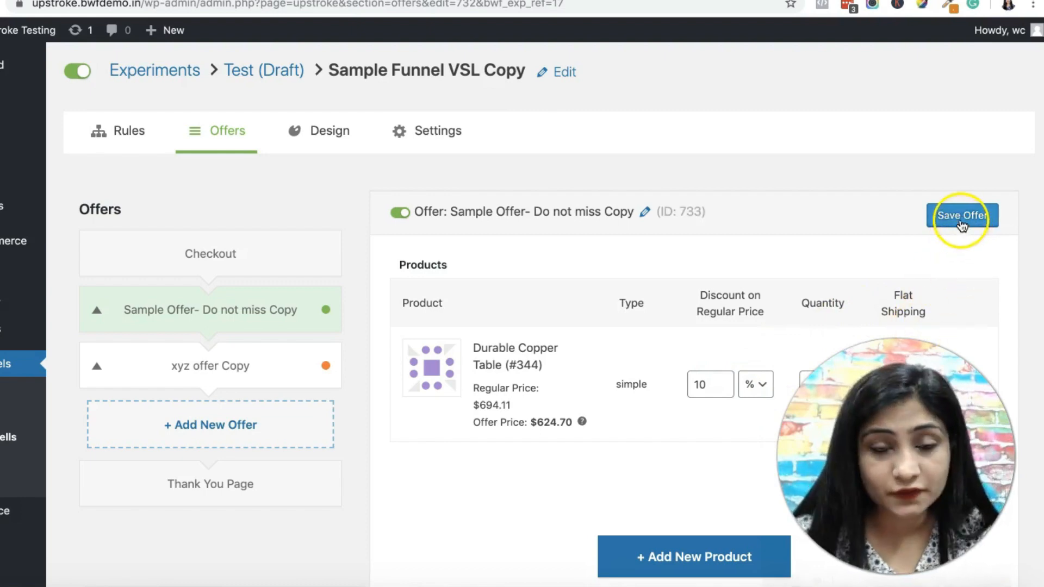
- Open the design options for Sample Offer- Do not miss Copy, switch to Elementor and browse its templates
{"action": "left_click", "coordinate": [339, 139]}
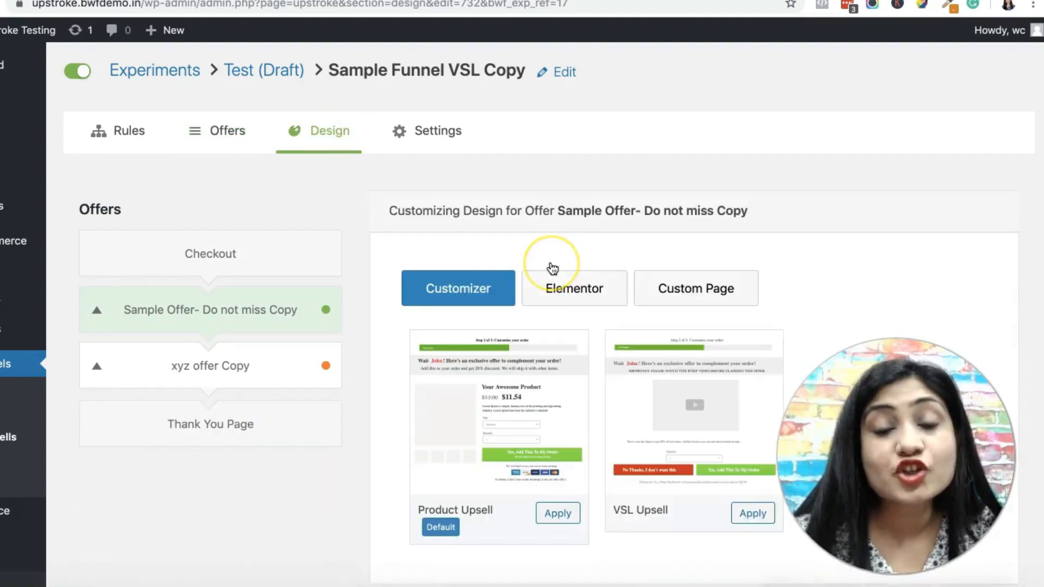
{"action": "scroll", "coordinate": [552, 270], "scroll_direction": "down", "scroll_amount": 1}
{"action": "left_click", "coordinate": [582, 250]}
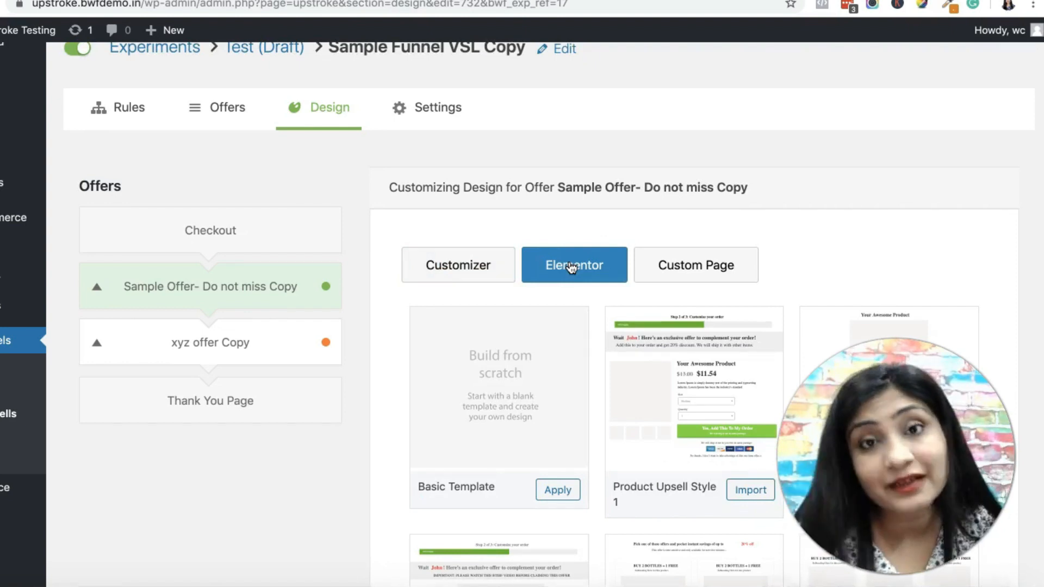
{"action": "scroll", "coordinate": [570, 267], "scroll_direction": "down", "scroll_amount": 5}
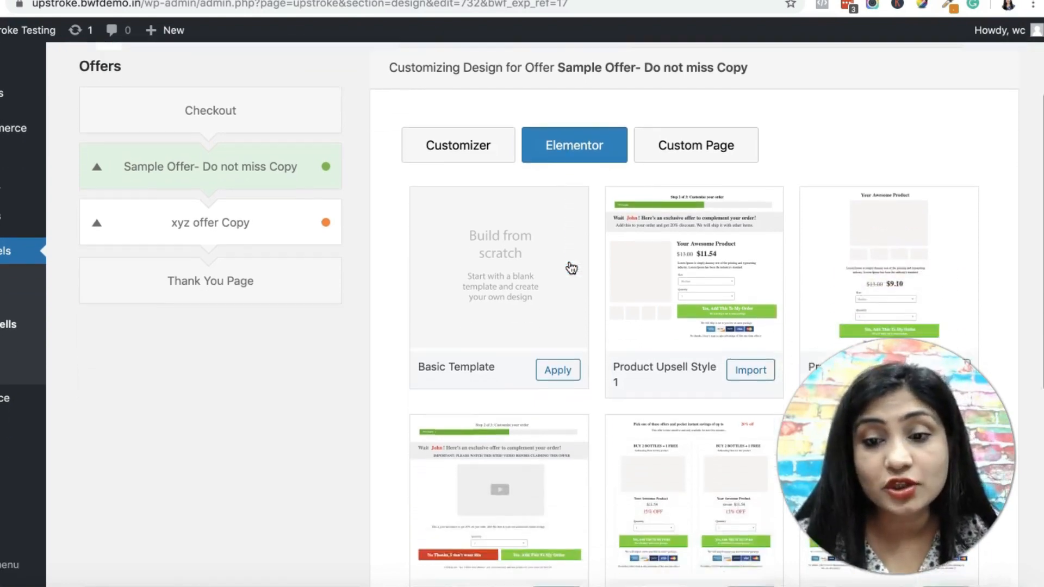
- Import the Product Upsell Style 1 template for Sample Offer- Do not miss Copy and open it for customizing in Elementor
{"action": "scroll", "coordinate": [728, 264], "scroll_direction": "down", "scroll_amount": 1}
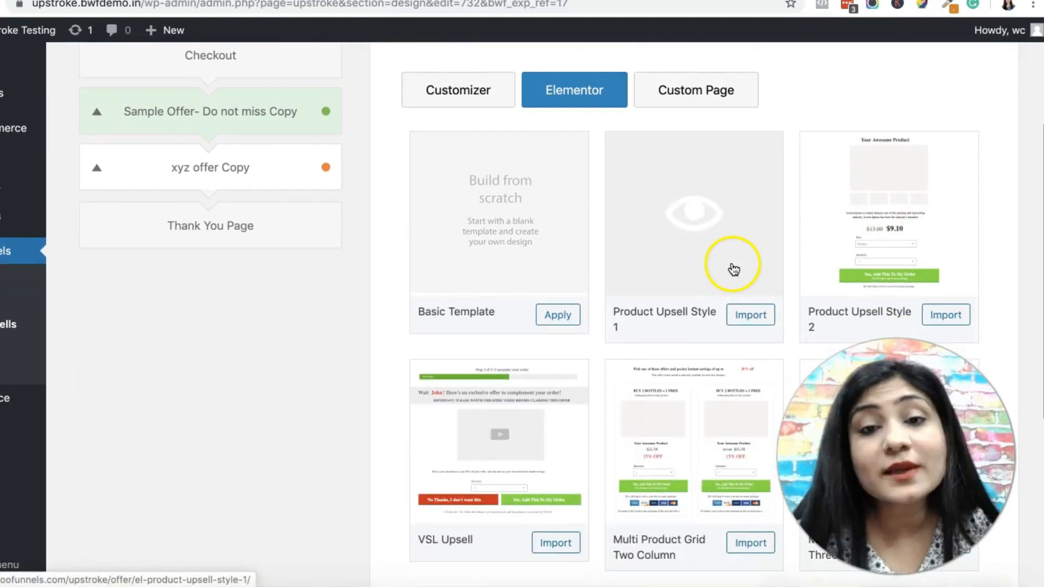
{"action": "left_click", "coordinate": [770, 326]}
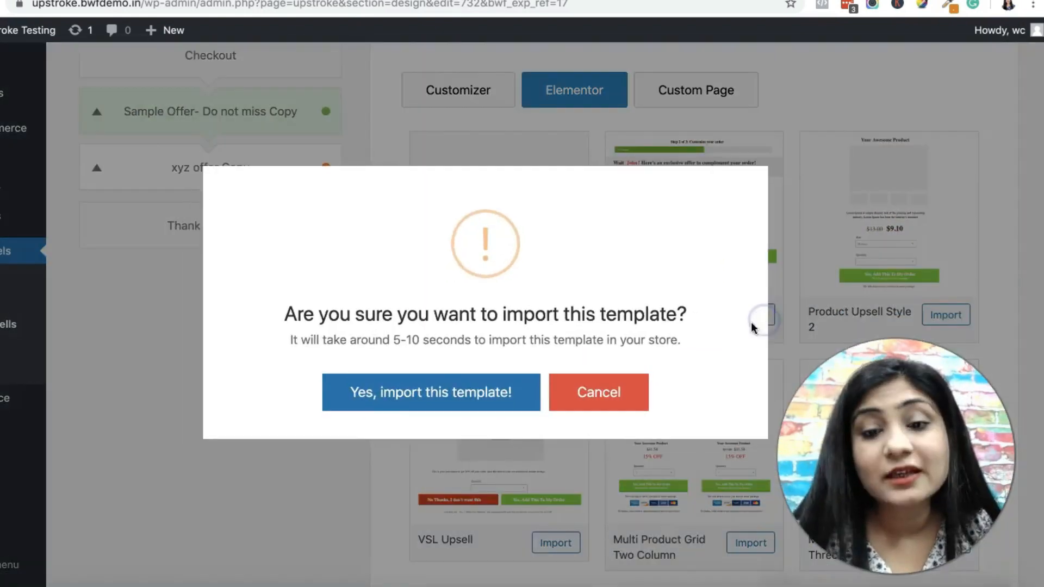
{"action": "left_click", "coordinate": [441, 389]}
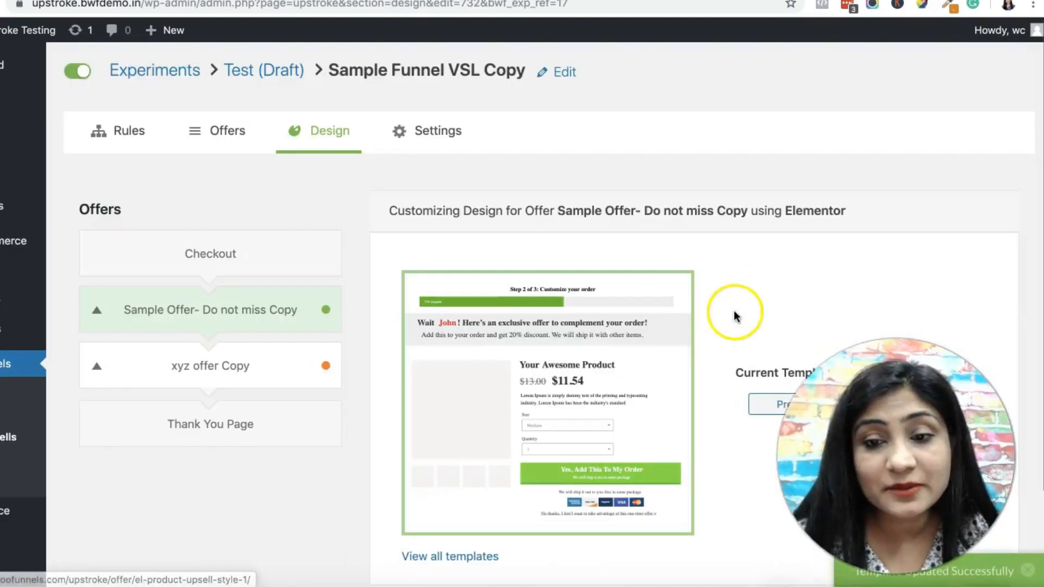
{"action": "scroll", "coordinate": [734, 314], "scroll_direction": "down", "scroll_amount": 2}
{"action": "left_click", "coordinate": [906, 334]}
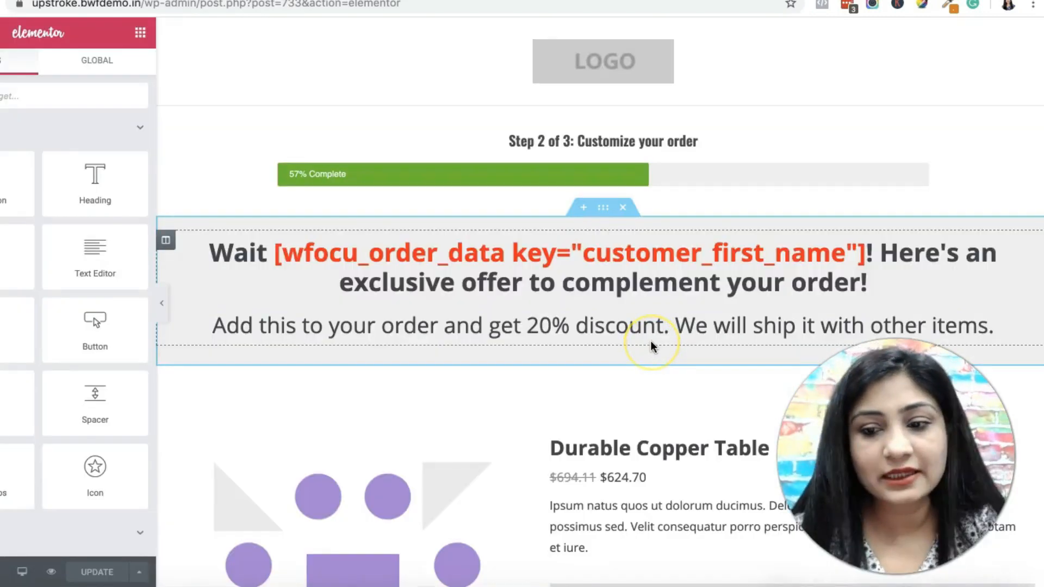
- Set the boxed content width of the product section below the headline banner to 800
{"action": "scroll", "coordinate": [650, 345], "scroll_direction": "down", "scroll_amount": 3}
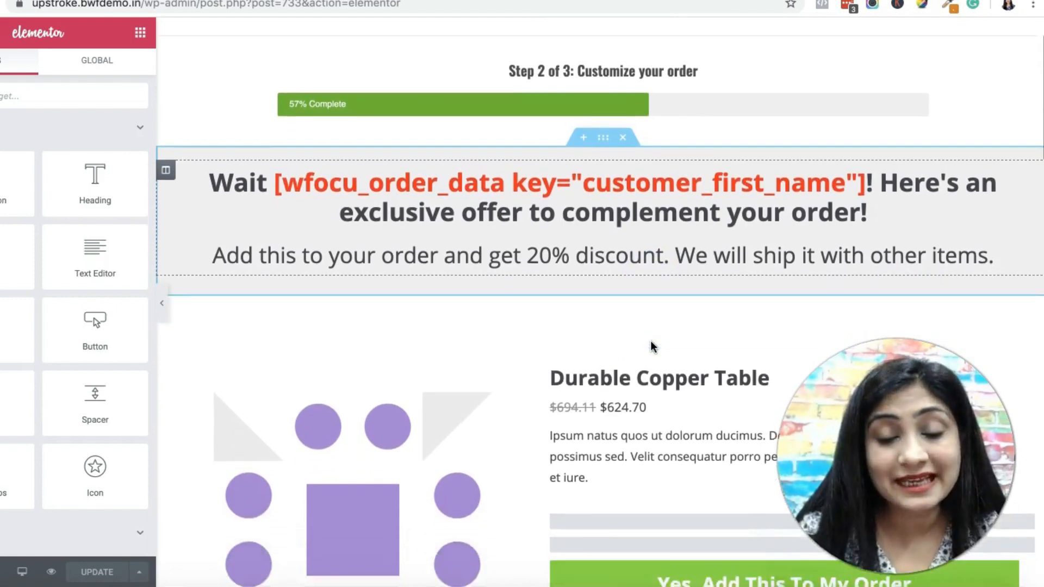
{"action": "scroll", "coordinate": [651, 344], "scroll_direction": "down", "scroll_amount": 2}
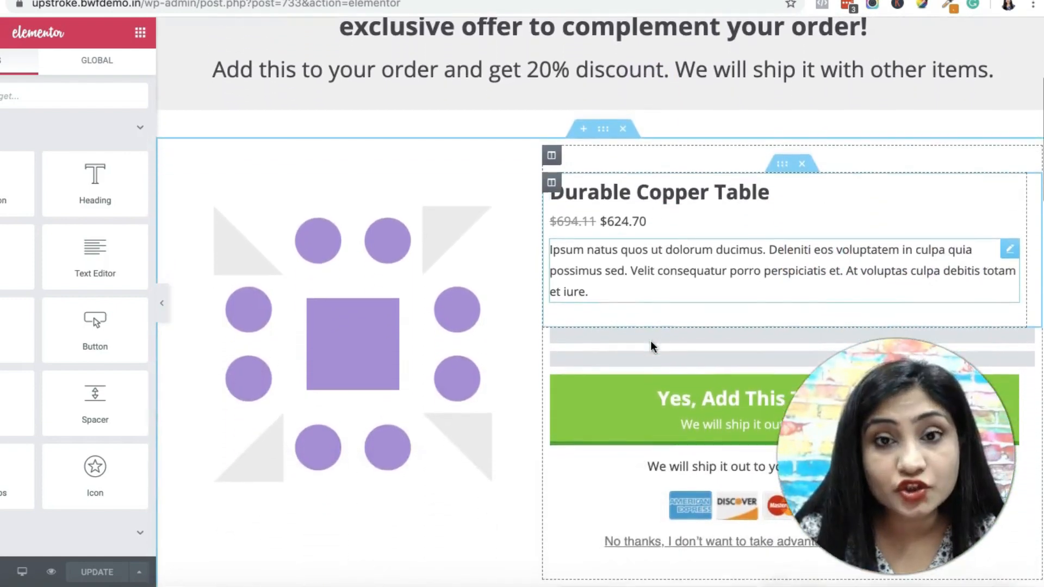
{"action": "scroll", "coordinate": [651, 343], "scroll_direction": "up", "scroll_amount": 2}
{"action": "left_click", "coordinate": [607, 243]}
{"action": "left_click", "coordinate": [110, 245]}
{"action": "type", "text": "800"}
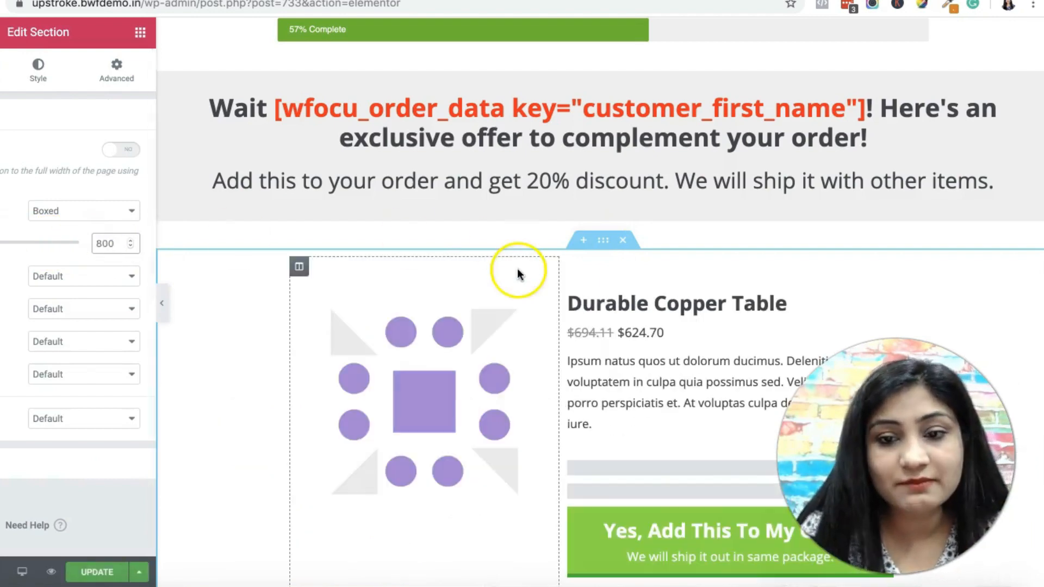
- Review the offer page layout from the product section down to the benefits list
{"action": "scroll", "coordinate": [704, 264], "scroll_direction": "down", "scroll_amount": 2}
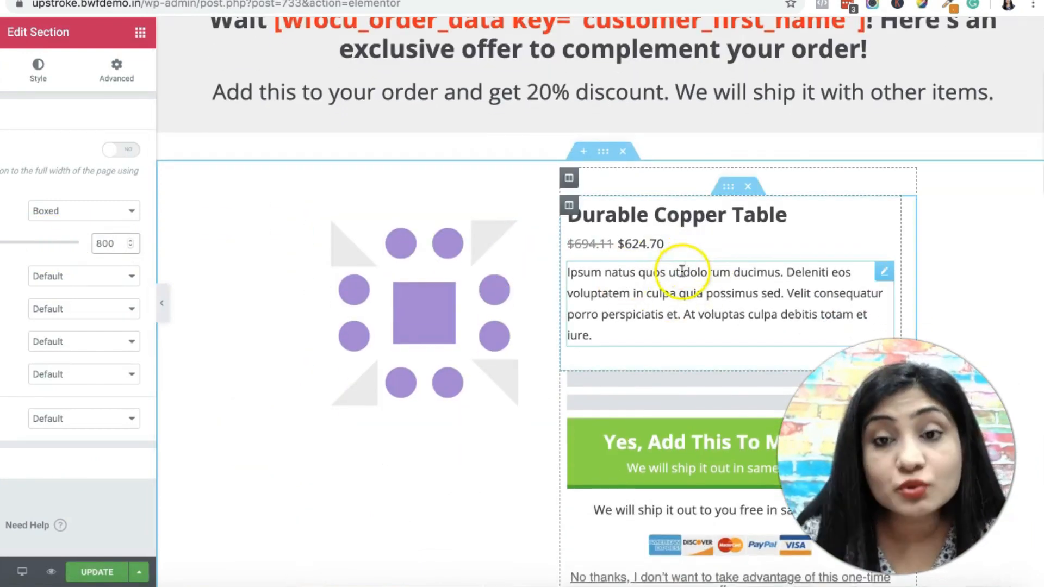
{"action": "scroll", "coordinate": [658, 255], "scroll_direction": "down", "scroll_amount": 1}
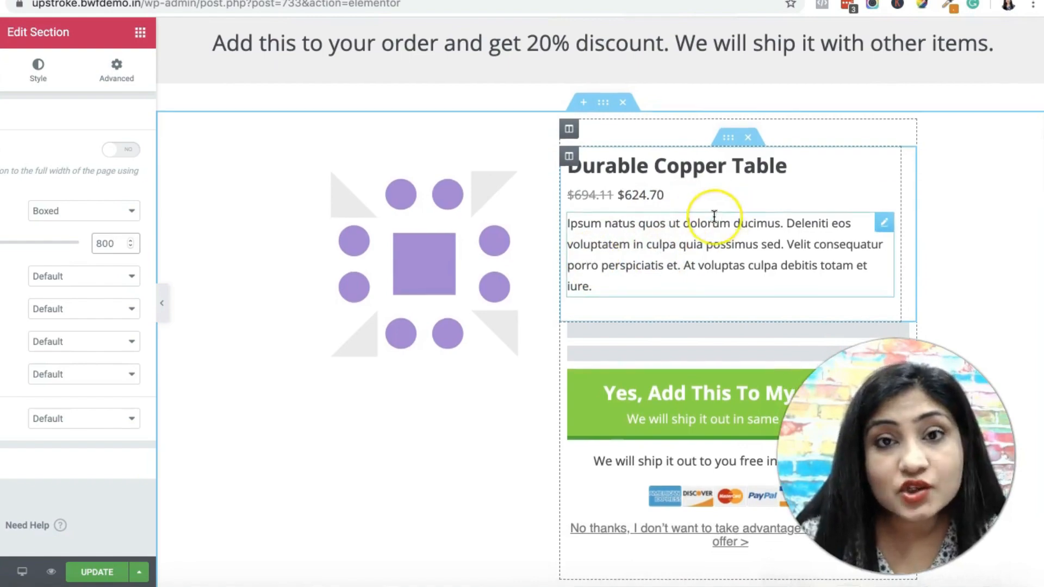
{"action": "scroll", "coordinate": [712, 216], "scroll_direction": "down", "scroll_amount": 5}
{"action": "scroll", "coordinate": [713, 216], "scroll_direction": "up", "scroll_amount": 6}
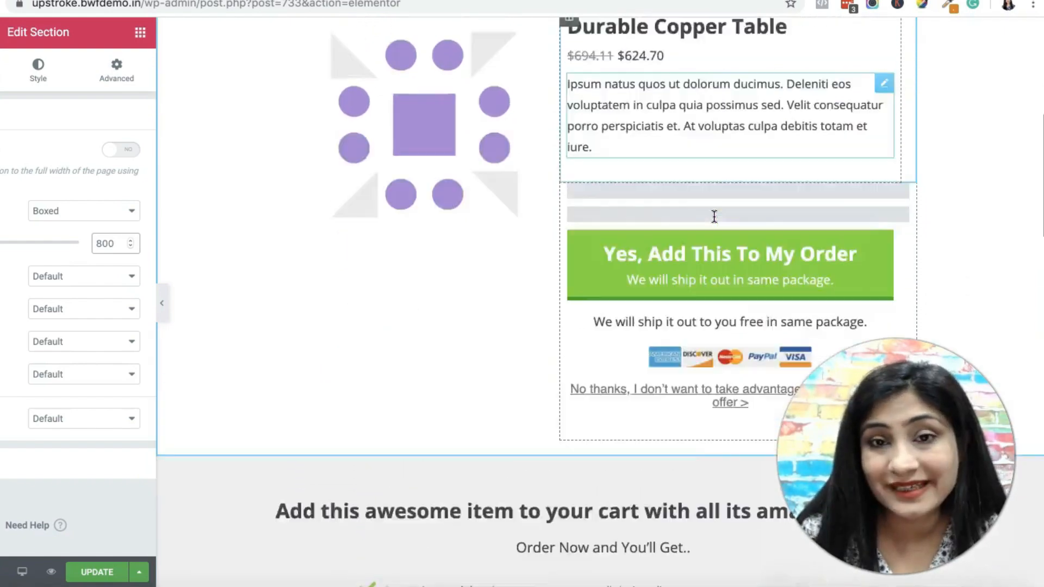
{"action": "scroll", "coordinate": [571, 259], "scroll_direction": "down", "scroll_amount": 6}
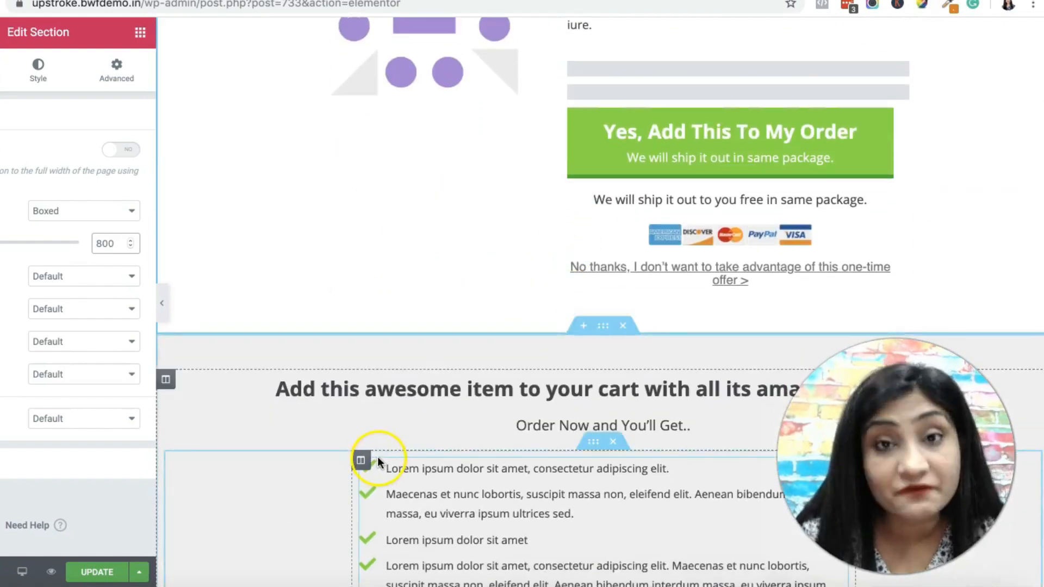
{"action": "scroll", "coordinate": [444, 450], "scroll_direction": "down", "scroll_amount": 3}
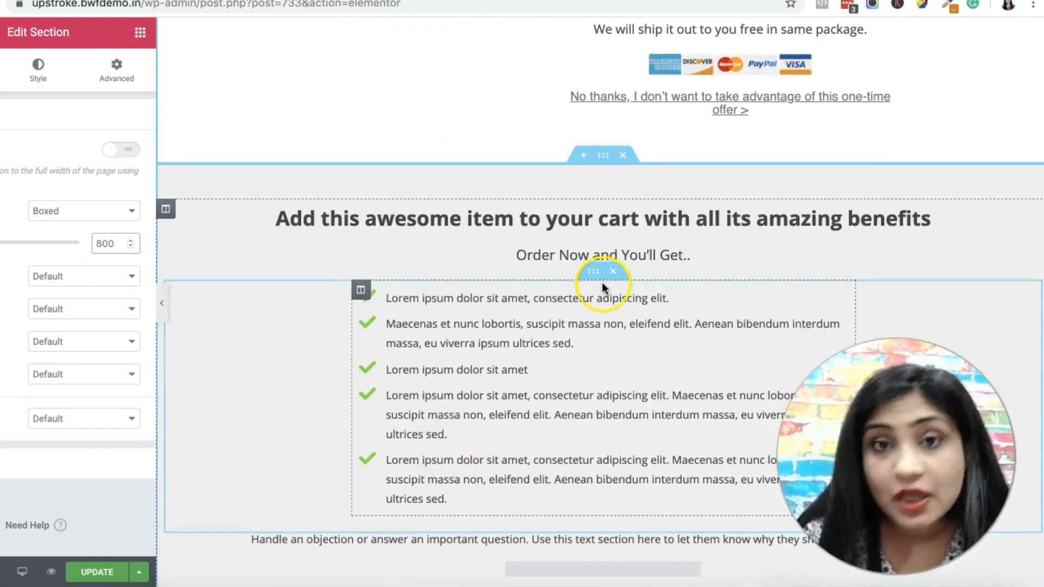
{"action": "scroll", "coordinate": [601, 284], "scroll_direction": "down", "scroll_amount": 1}
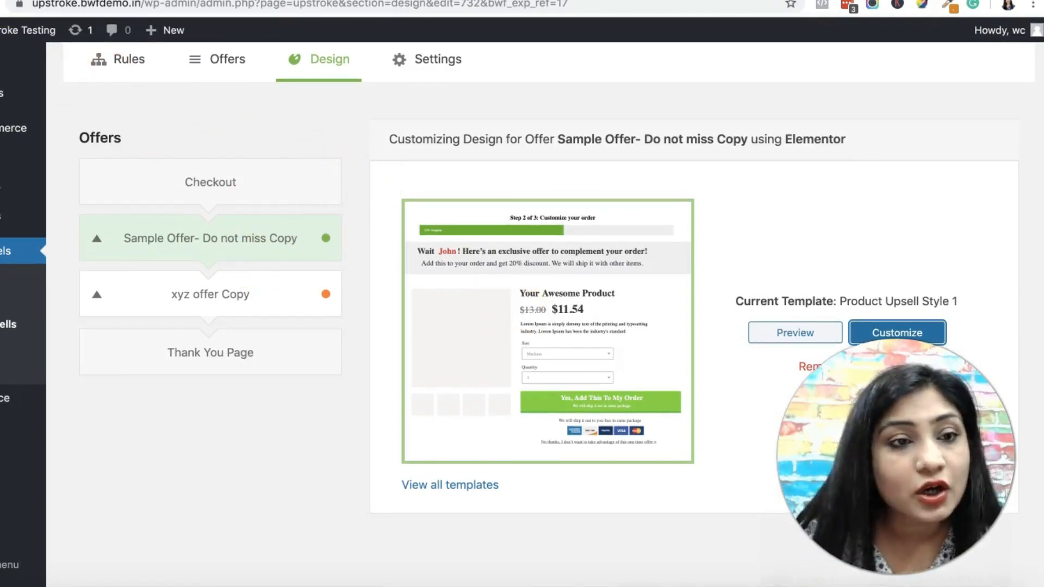
- Review the offers and the trigger rules of Sample Funnel VSL Copy
{"action": "left_click", "coordinate": [217, 58]}
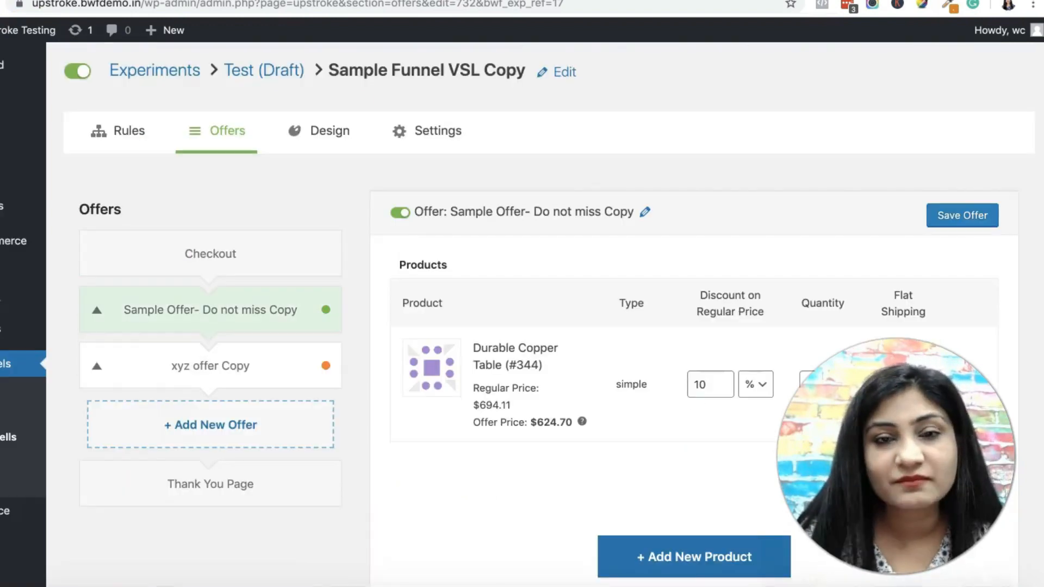
{"action": "left_click", "coordinate": [129, 131]}
{"action": "scroll", "coordinate": [324, 161], "scroll_direction": "down", "scroll_amount": 1}
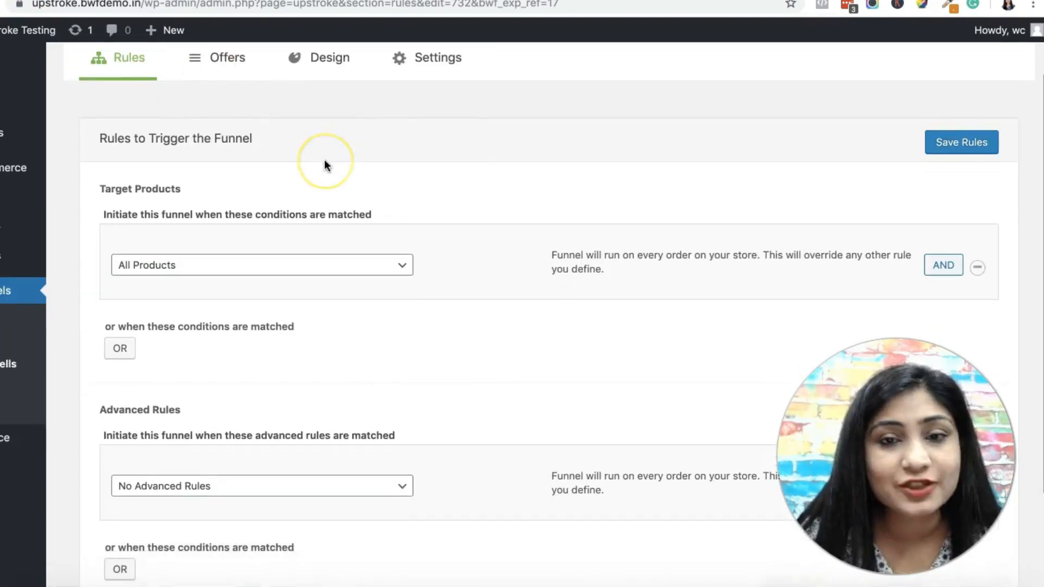
{"action": "scroll", "coordinate": [323, 160], "scroll_direction": "down", "scroll_amount": 3}
{"action": "scroll", "coordinate": [326, 164], "scroll_direction": "up", "scroll_amount": 5}
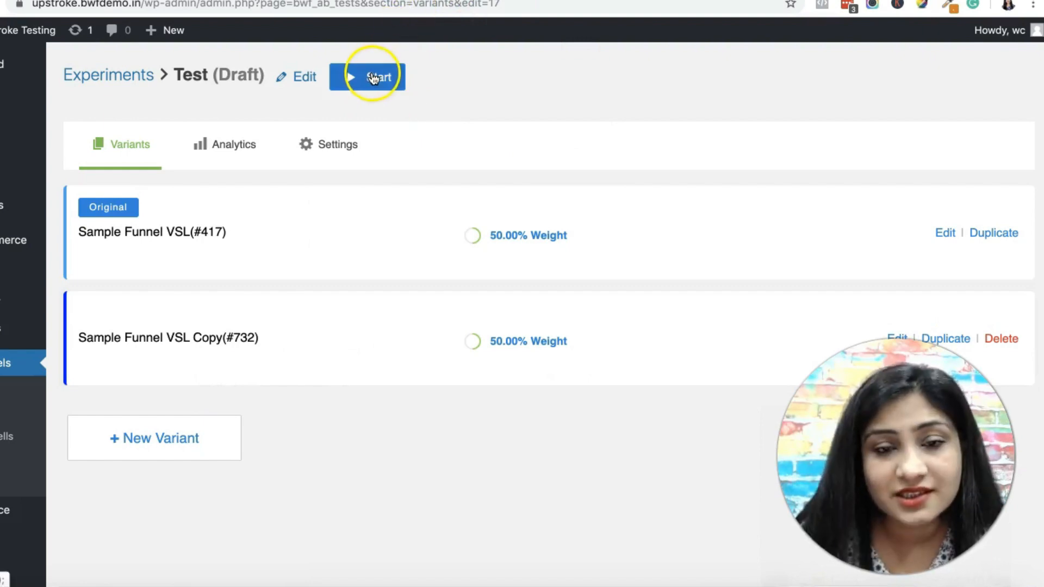
- Start the Test experiment immediately from its variants overview
{"action": "left_click", "coordinate": [374, 79]}
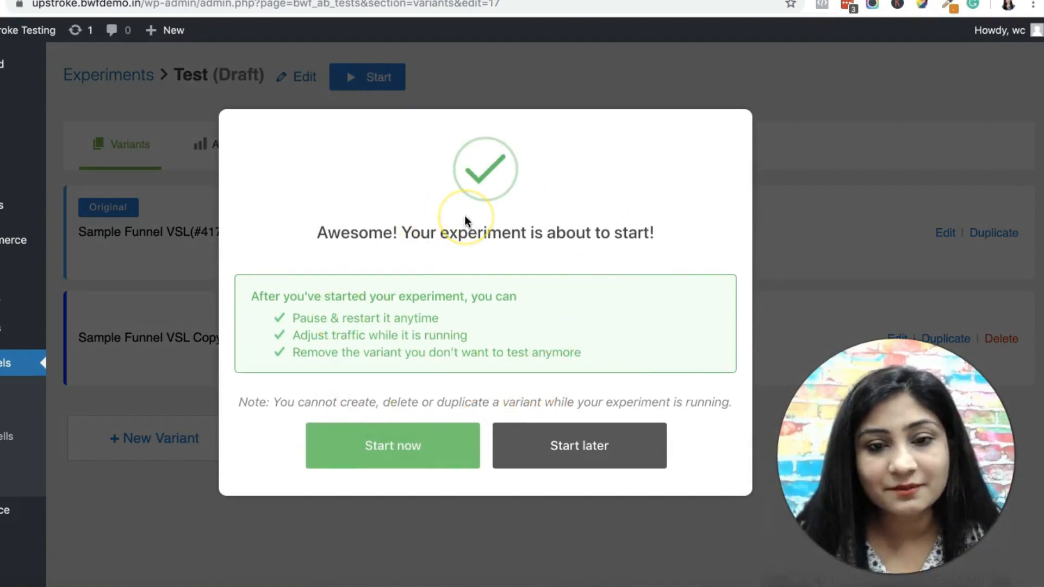
{"action": "left_click", "coordinate": [434, 435]}
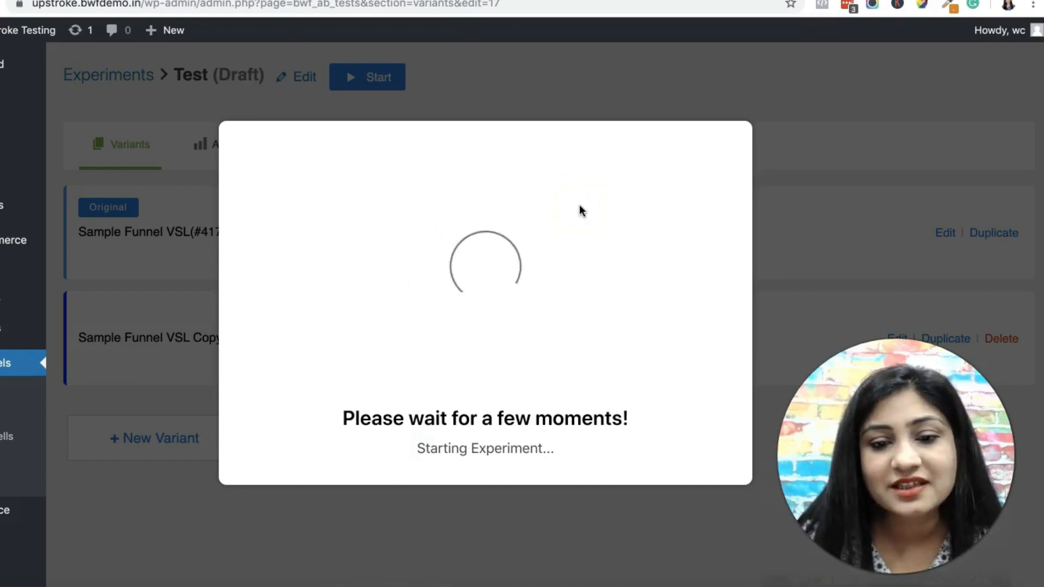
{"action": "left_click", "coordinate": [541, 298]}
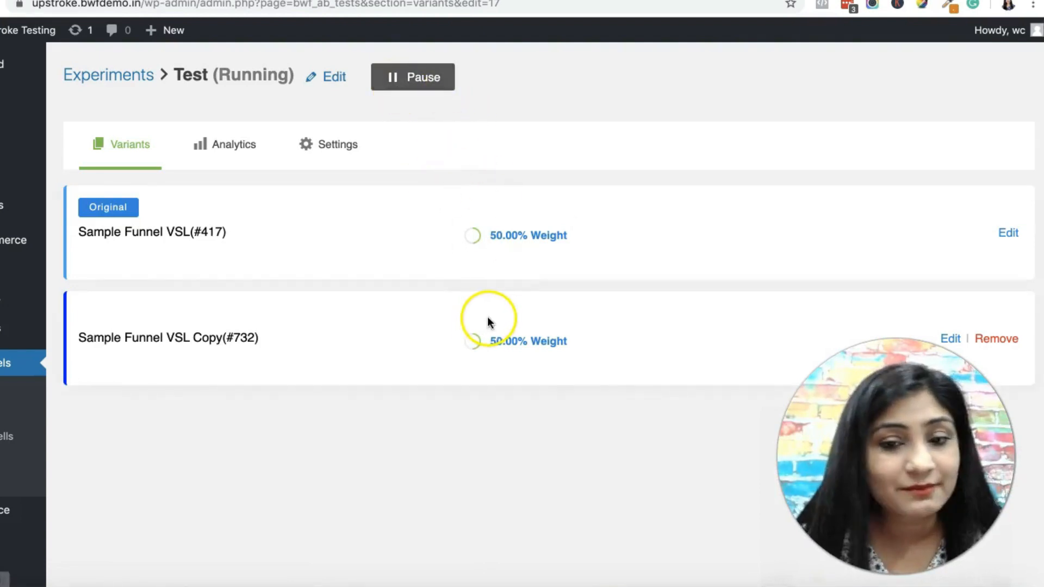
- Examine the experiment's analytics, including the performance summary, the revenue graph and the detailed performance of each variant
{"action": "left_click", "coordinate": [225, 155]}
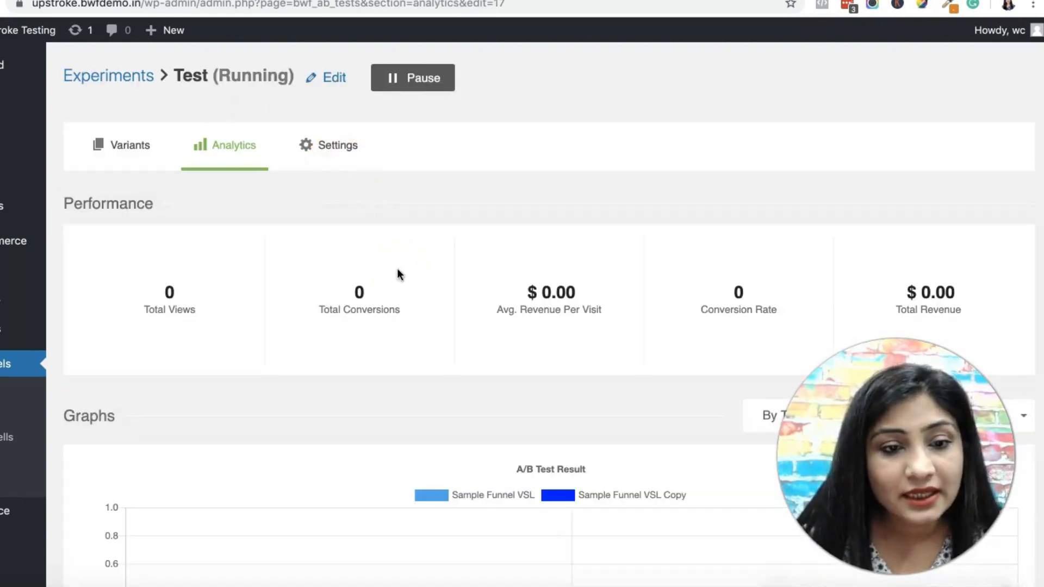
{"action": "scroll", "coordinate": [397, 270], "scroll_direction": "down", "scroll_amount": 3}
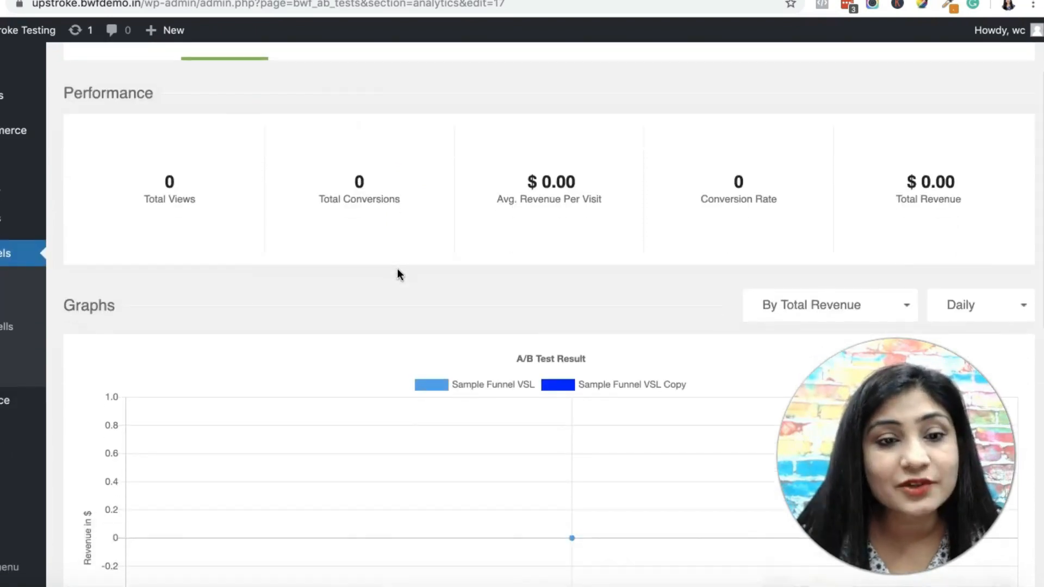
{"action": "scroll", "coordinate": [132, 323], "scroll_direction": "down", "scroll_amount": 7}
{"action": "scroll", "coordinate": [286, 342], "scroll_direction": "up", "scroll_amount": 7}
{"action": "scroll", "coordinate": [286, 342], "scroll_direction": "up", "scroll_amount": 5}
{"action": "scroll", "coordinate": [286, 343], "scroll_direction": "down", "scroll_amount": 1}
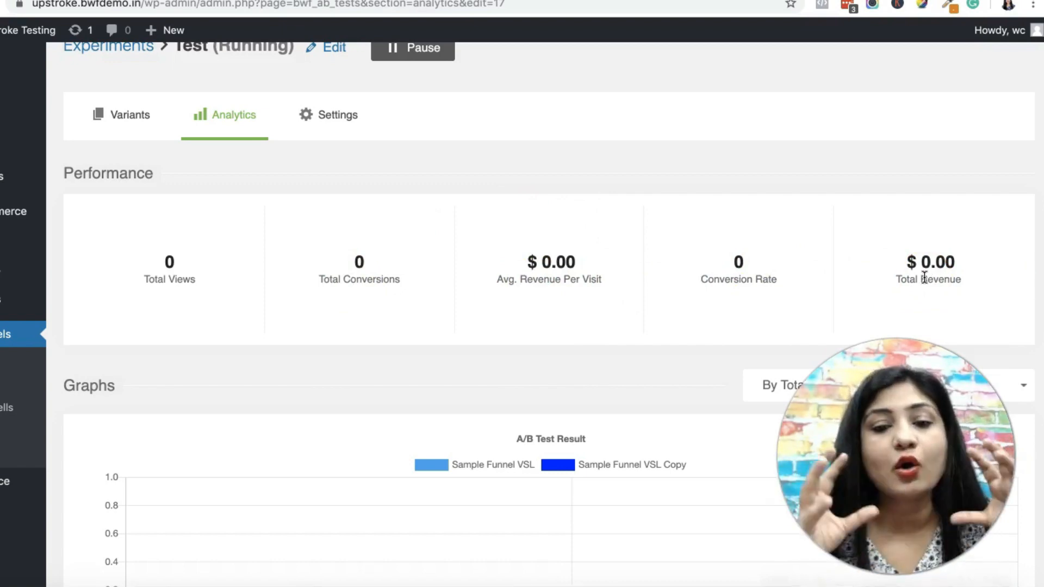
{"action": "scroll", "coordinate": [924, 277], "scroll_direction": "down", "scroll_amount": 6}
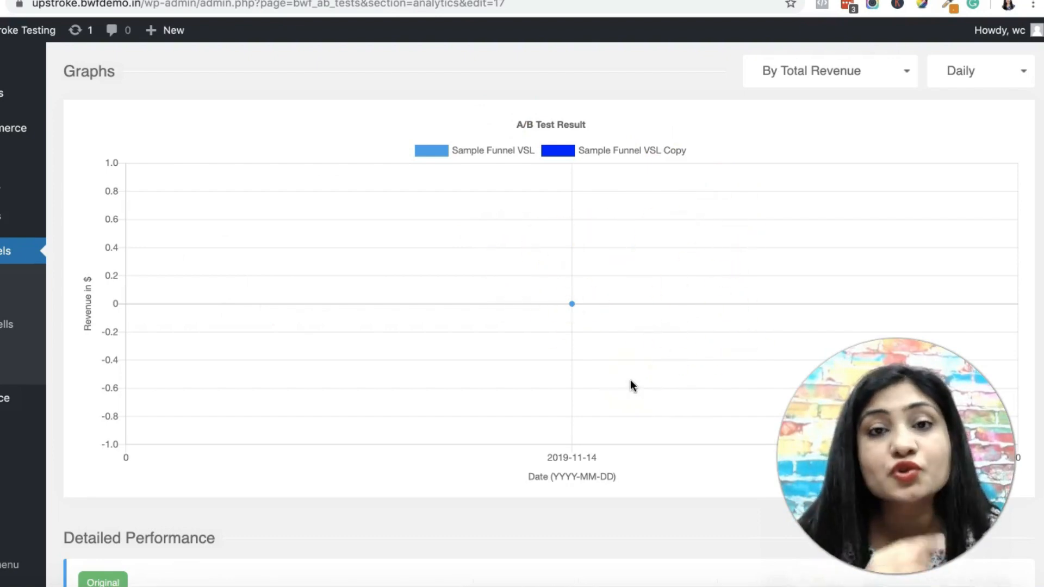
{"action": "scroll", "coordinate": [630, 381], "scroll_direction": "down", "scroll_amount": 5}
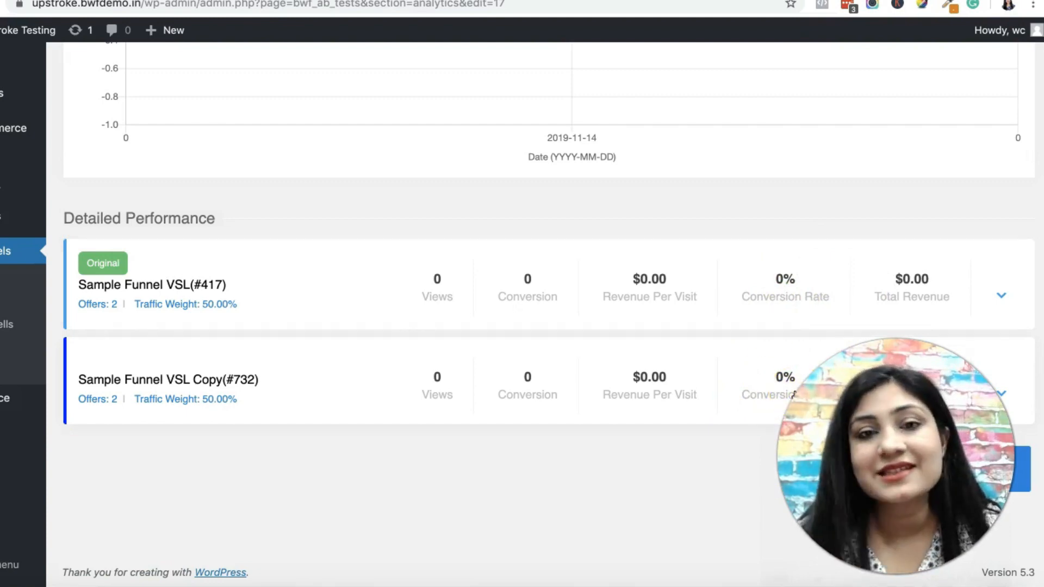
{"action": "scroll", "coordinate": [793, 395], "scroll_direction": "up", "scroll_amount": 10}
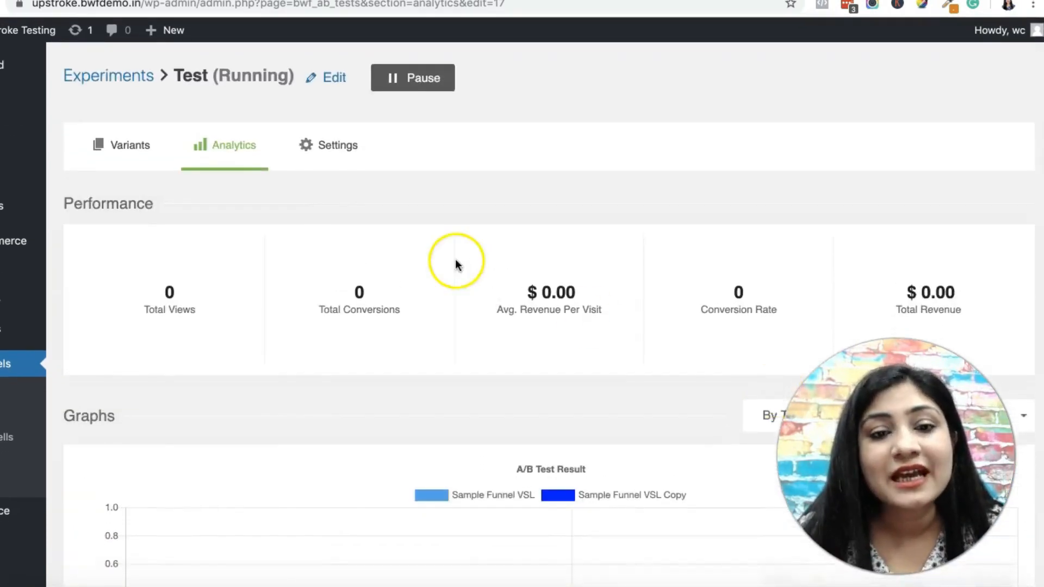
{"action": "scroll", "coordinate": [455, 260], "scroll_direction": "down", "scroll_amount": 10}
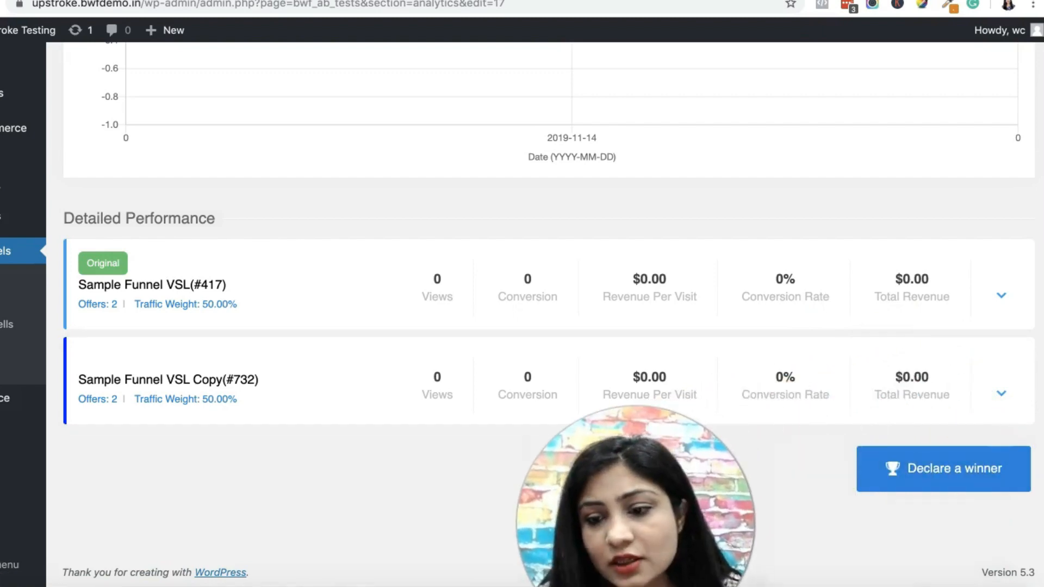
- Begin declaring a winner for the experiment and select Sample Funnel VSL Copy as the winning variant
{"action": "left_click", "coordinate": [933, 472]}
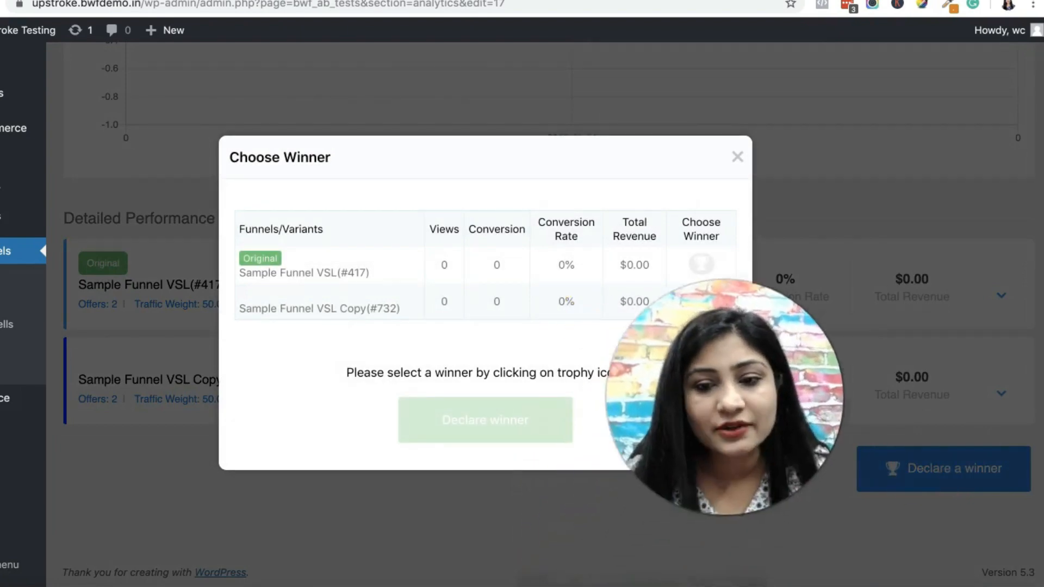
{"action": "left_click", "coordinate": [694, 279]}
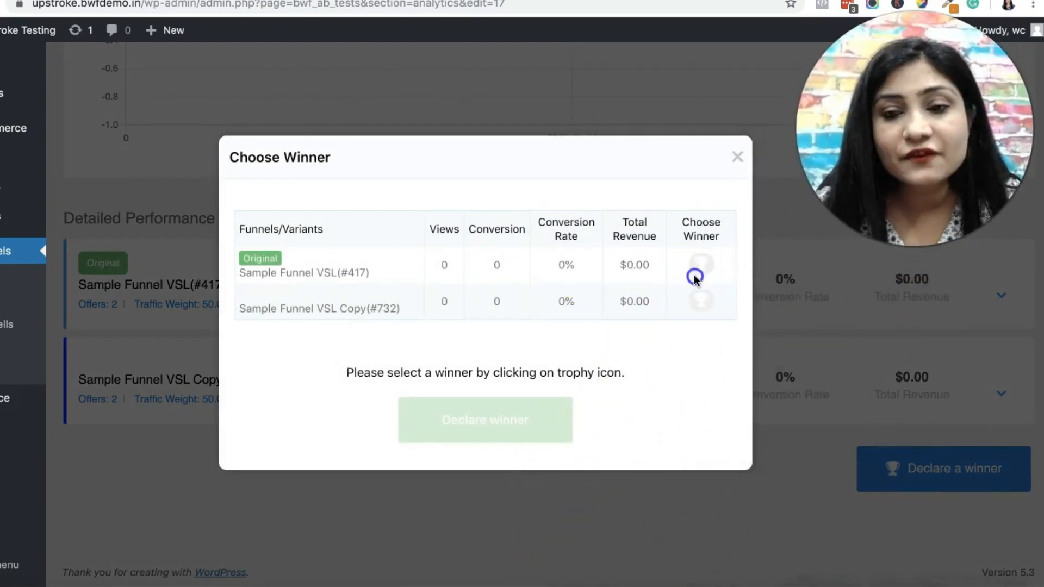
{"action": "left_click", "coordinate": [702, 275]}
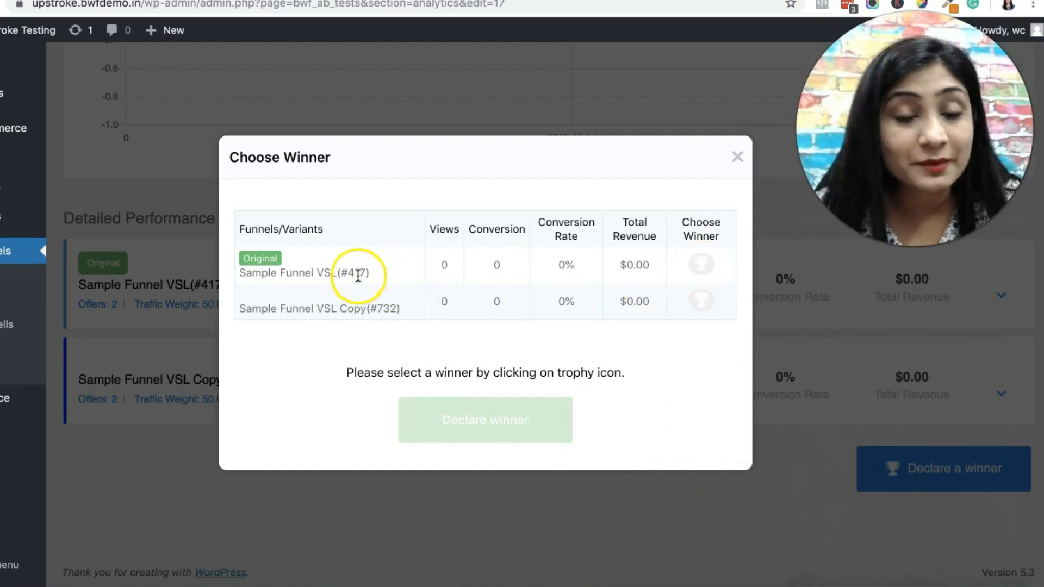
{"action": "left_click", "coordinate": [355, 311]}
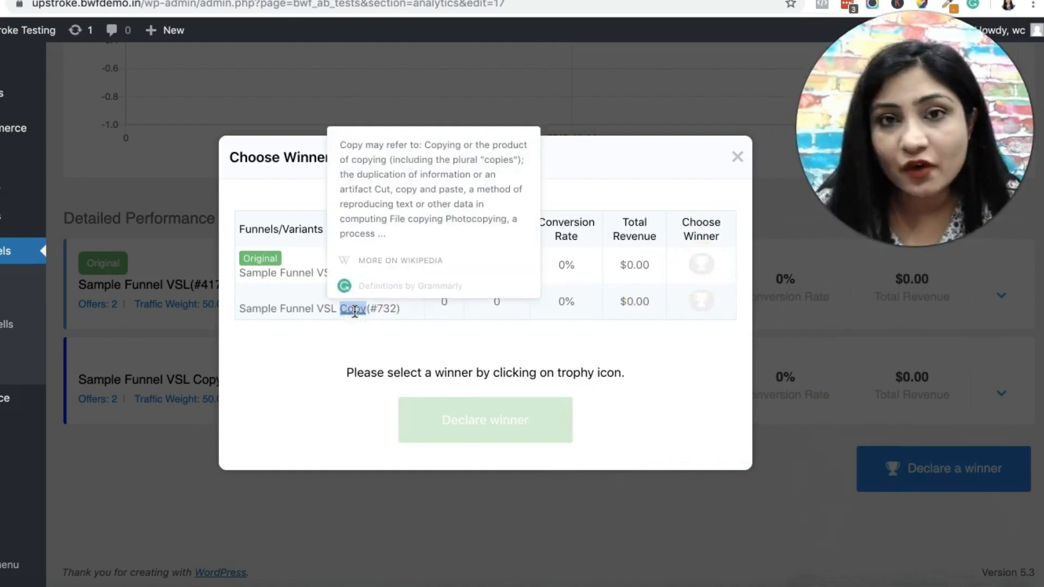
{"action": "left_click", "coordinate": [331, 340]}
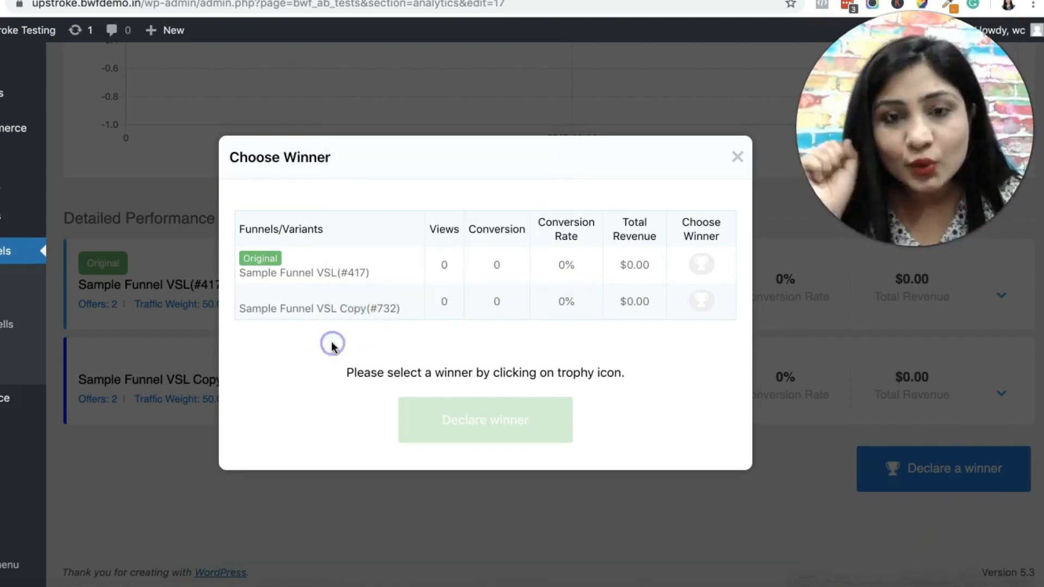
{"action": "left_click", "coordinate": [707, 306]}
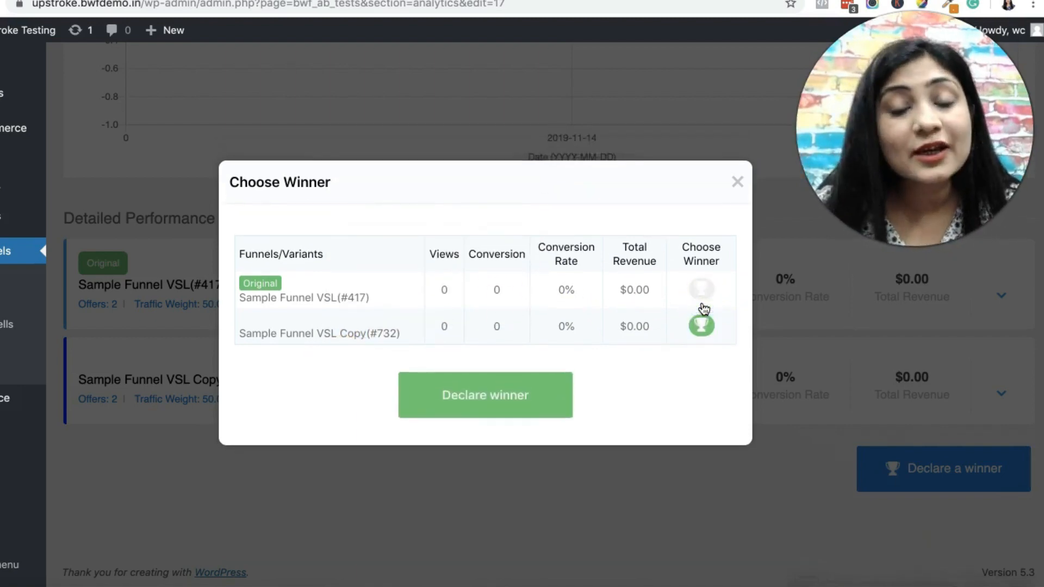
{"action": "left_click", "coordinate": [698, 327]}
- Declare the selected variant the winner and confirm completion of the experiment
{"action": "left_click", "coordinate": [483, 410]}
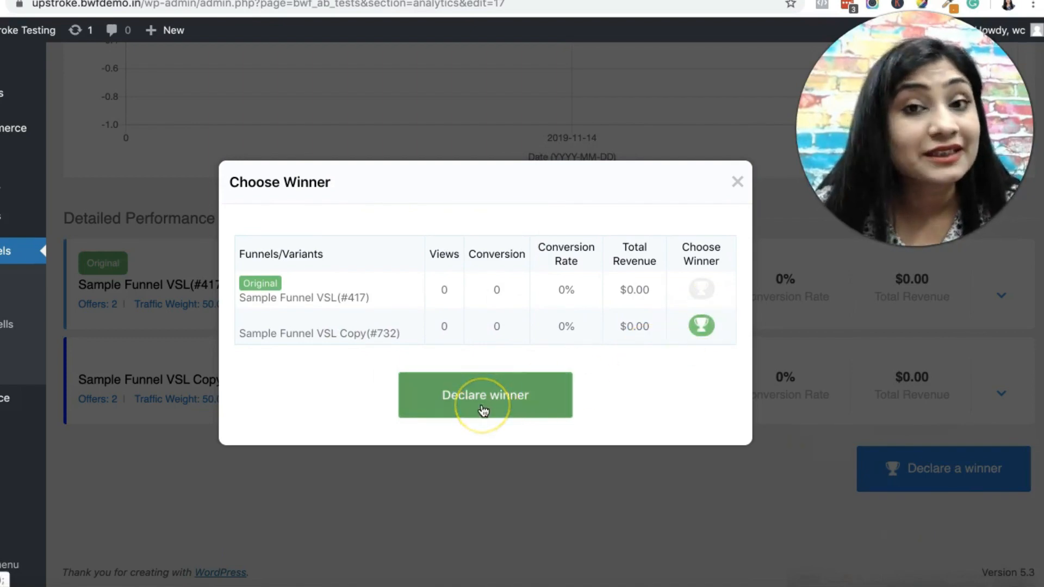
{"action": "left_click", "coordinate": [476, 405]}
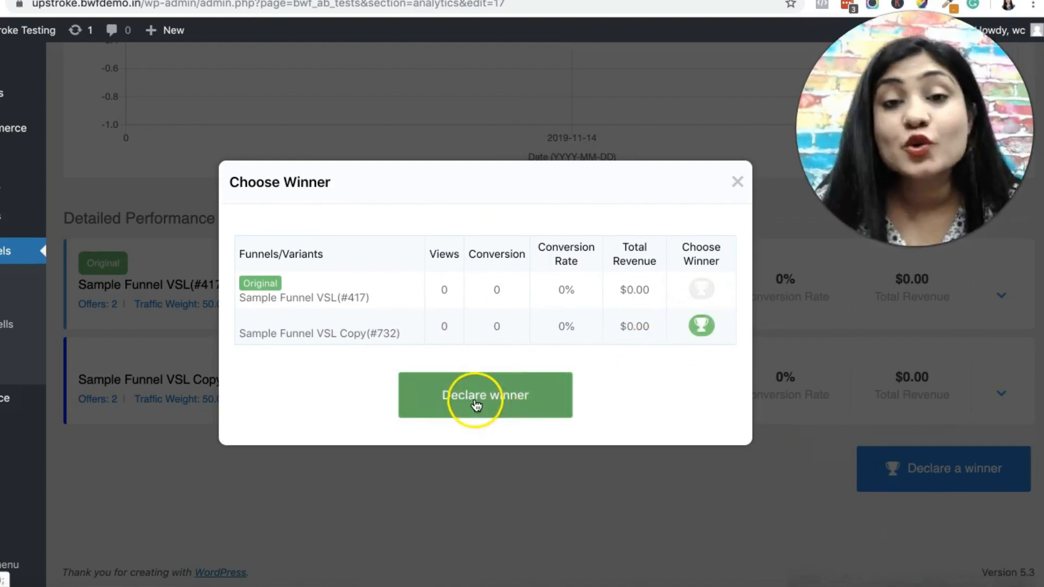
{"action": "left_click", "coordinate": [475, 401]}
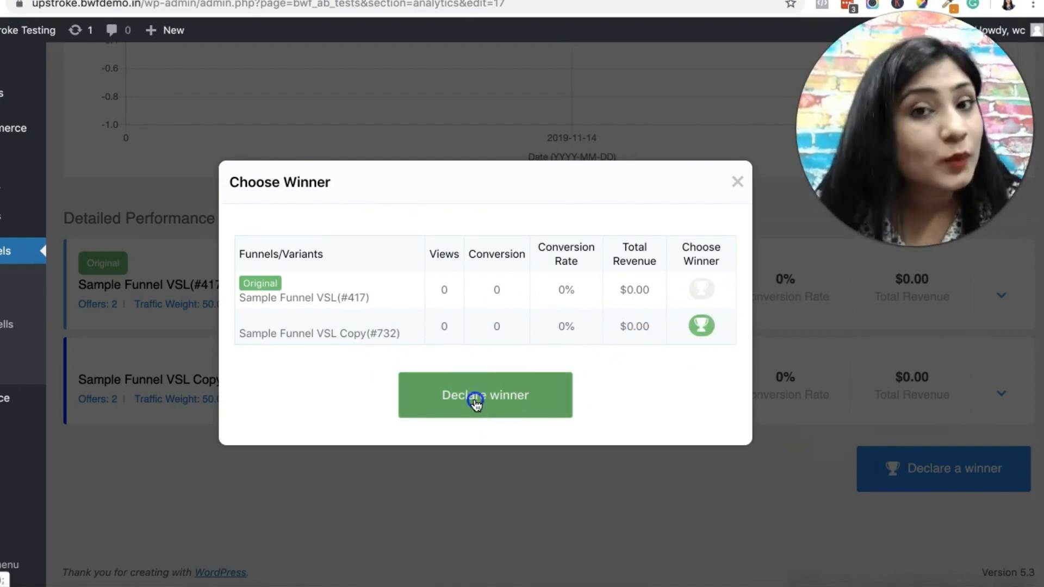
{"action": "left_click", "coordinate": [417, 437]}
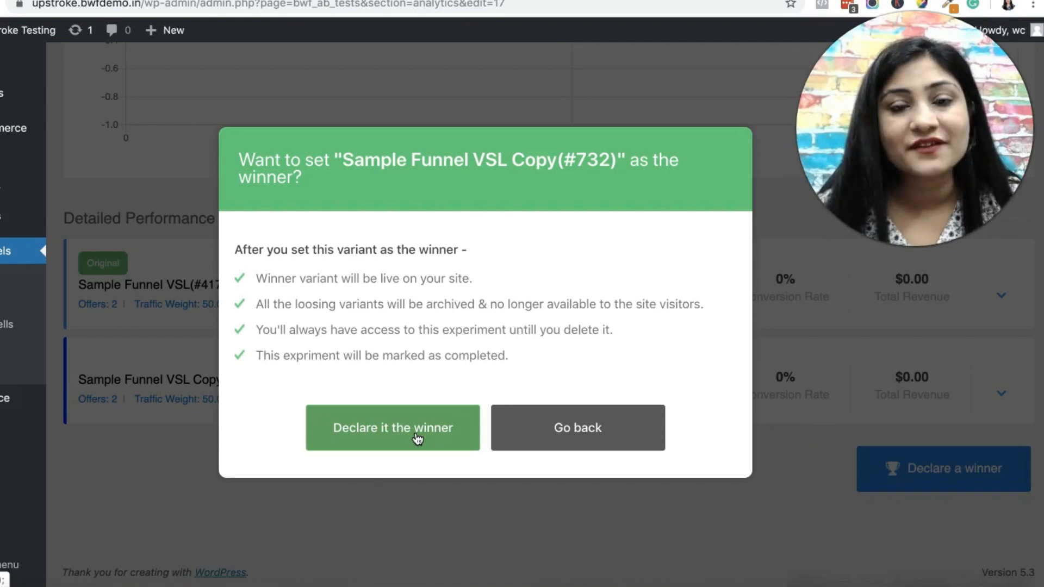
{"action": "left_click", "coordinate": [417, 438]}
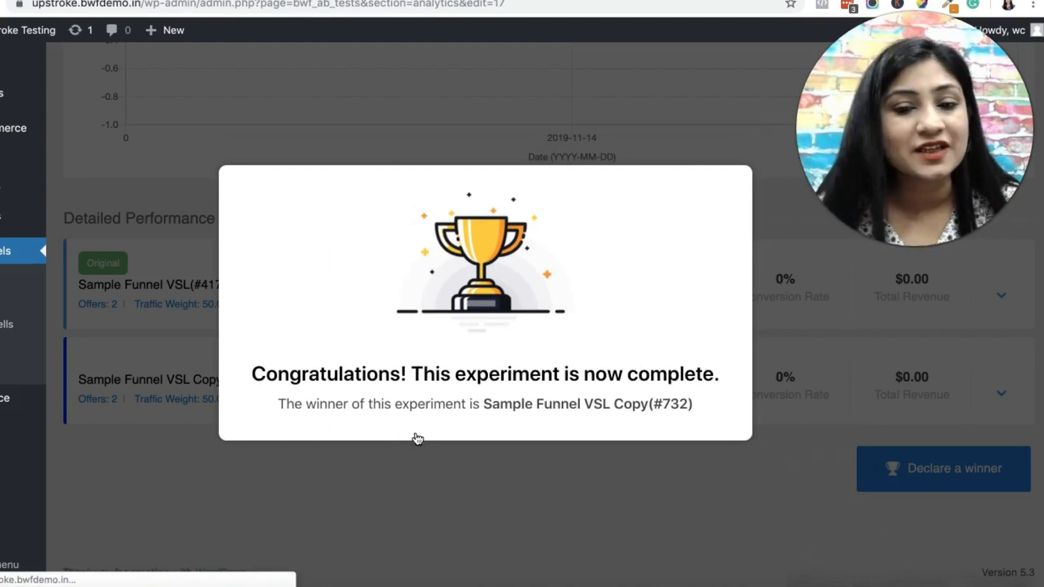
- Check the completed experiment's analytics and its list of variants
{"action": "scroll", "coordinate": [418, 438], "scroll_direction": "up", "scroll_amount": 10}
{"action": "scroll", "coordinate": [415, 436], "scroll_direction": "down", "scroll_amount": 1}
{"action": "scroll", "coordinate": [415, 435], "scroll_direction": "up", "scroll_amount": 1}
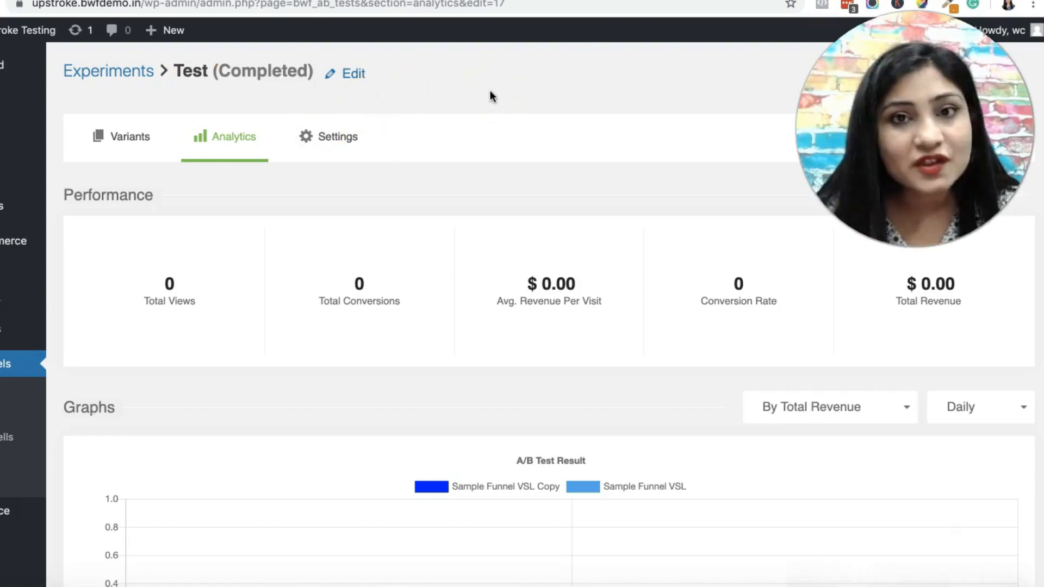
{"action": "left_click", "coordinate": [115, 139]}
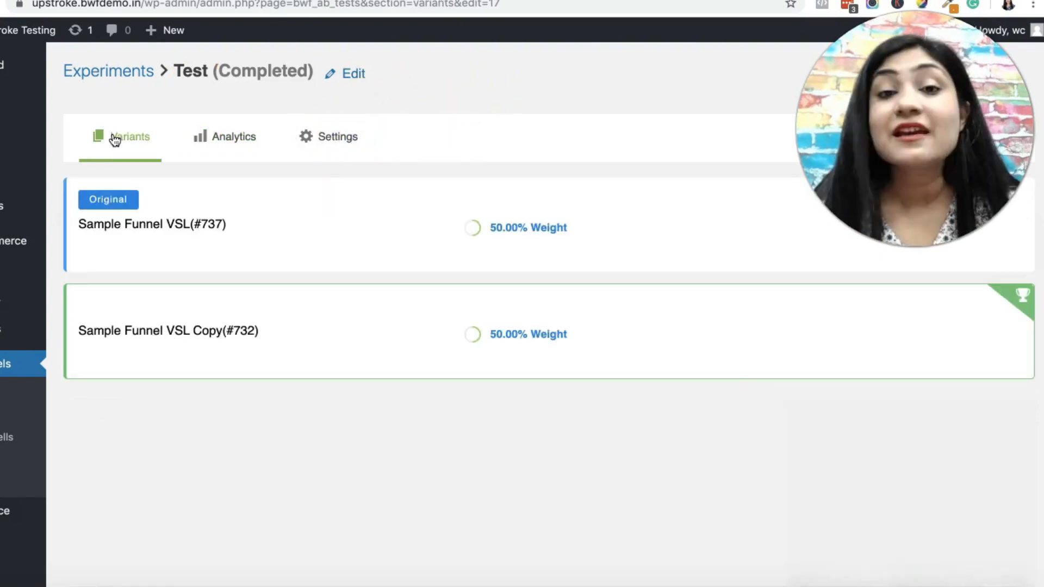